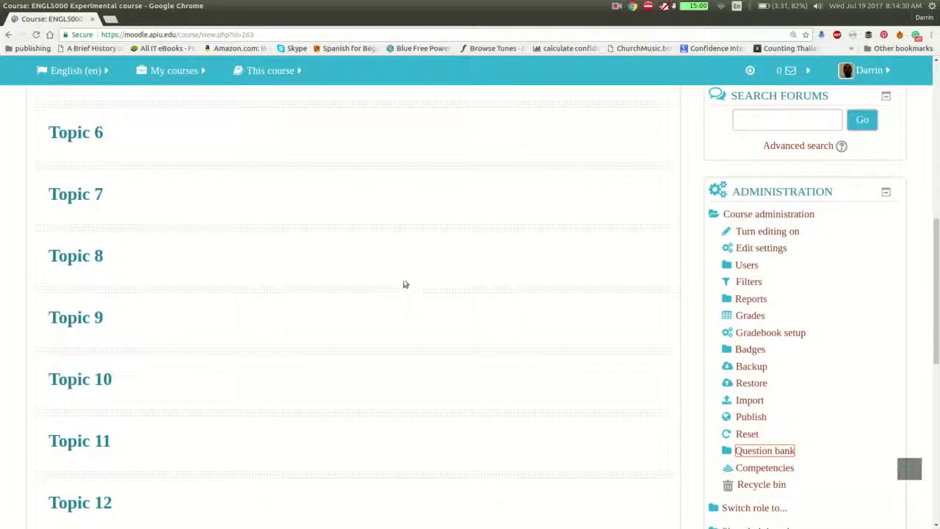
Open the Question bank from the course administration of the ENGL5000 Experimental course
{"action": "scroll", "coordinate": [405, 283], "scroll_direction": "up", "scroll_amount": 5}
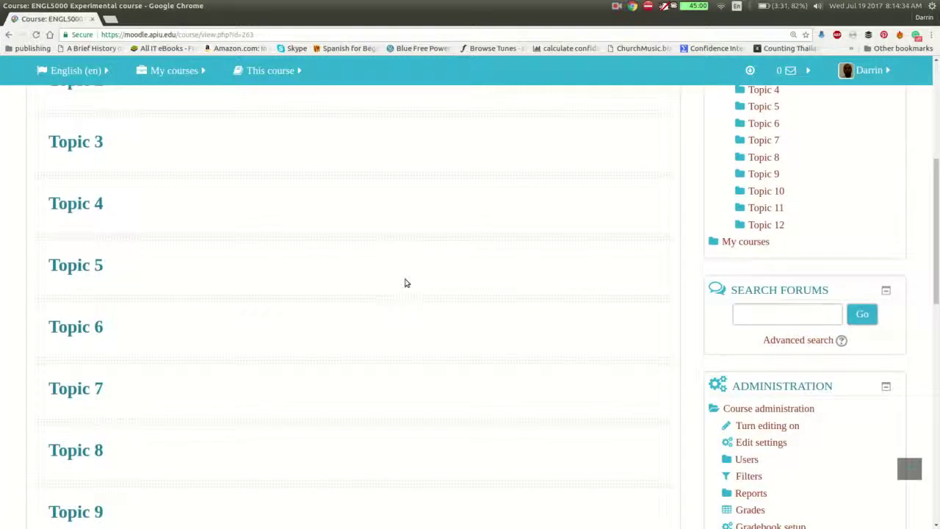
{"action": "scroll", "coordinate": [405, 282], "scroll_direction": "down", "scroll_amount": 2}
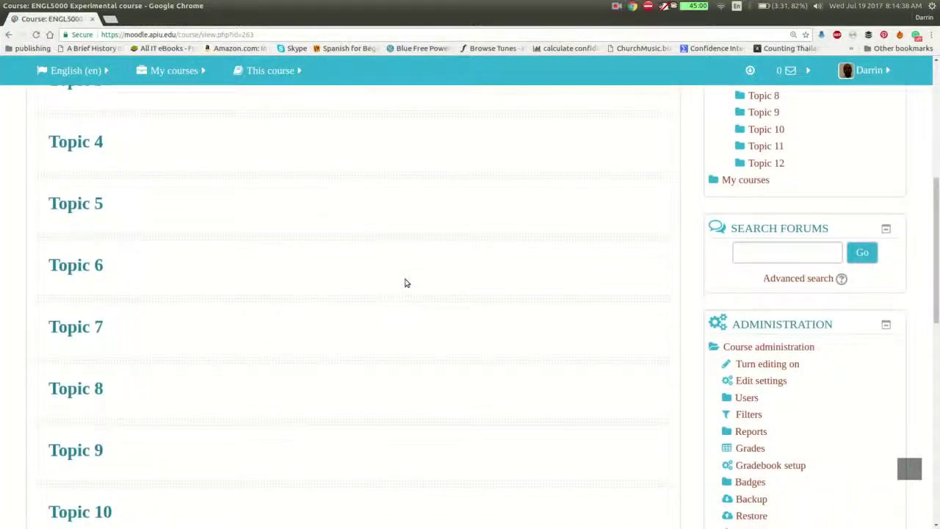
{"action": "scroll", "coordinate": [405, 283], "scroll_direction": "down", "scroll_amount": 7}
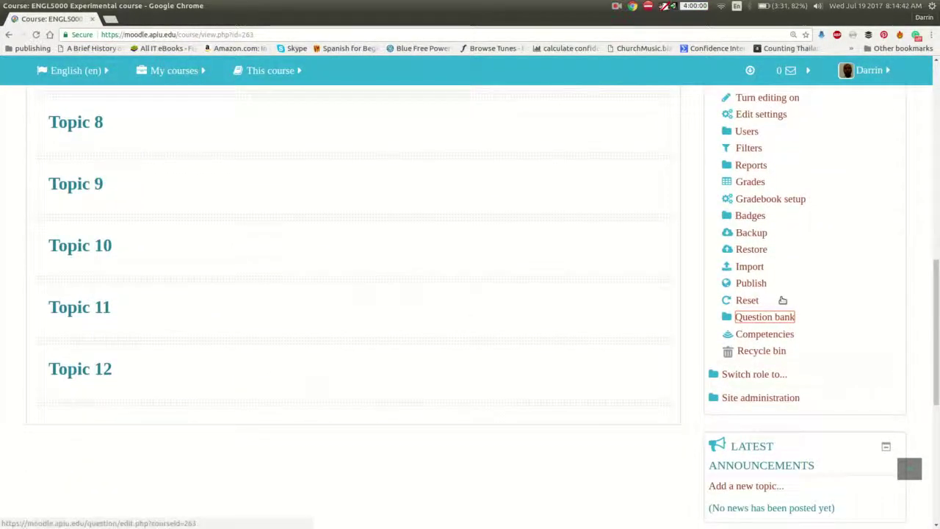
{"action": "scroll", "coordinate": [777, 313], "scroll_direction": "up", "scroll_amount": 3}
{"action": "scroll", "coordinate": [778, 313], "scroll_direction": "up", "scroll_amount": 2}
{"action": "scroll", "coordinate": [777, 312], "scroll_direction": "down", "scroll_amount": 3}
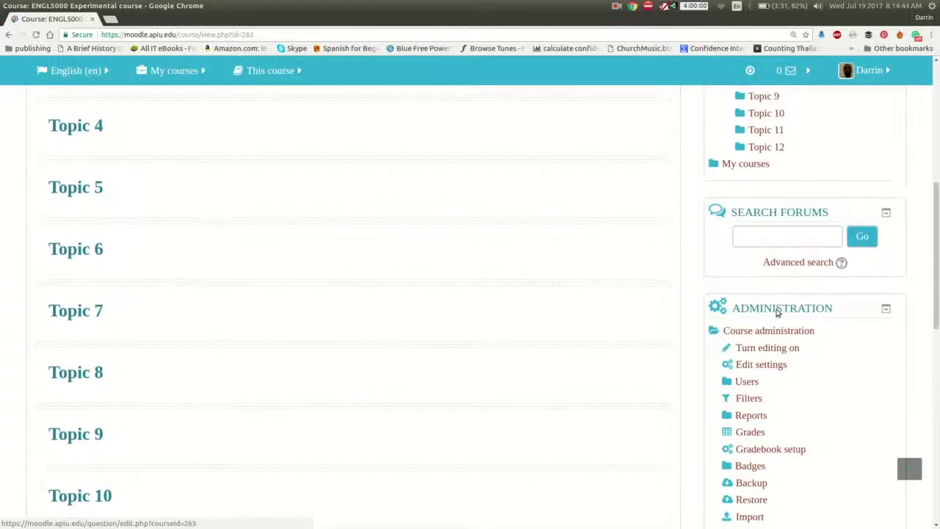
{"action": "scroll", "coordinate": [777, 313], "scroll_direction": "down", "scroll_amount": 1}
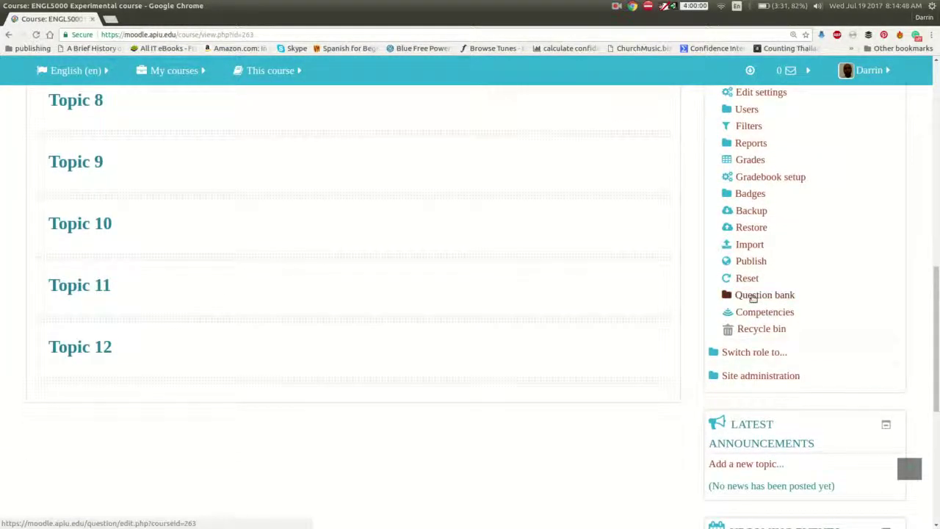
{"action": "left_click", "coordinate": [753, 297]}
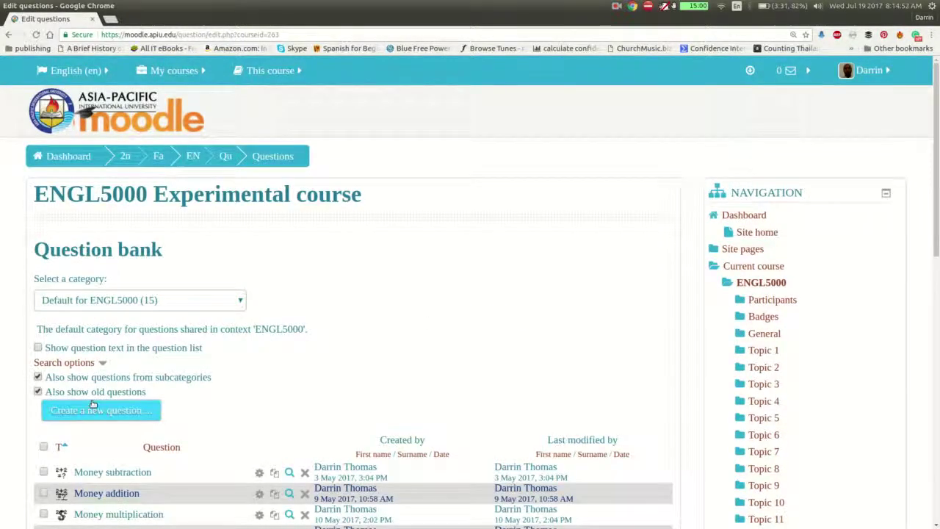
Create a new question of the type Select missing words in the default ENGL5000 category
{"action": "scroll", "coordinate": [92, 404], "scroll_direction": "down", "scroll_amount": 3}
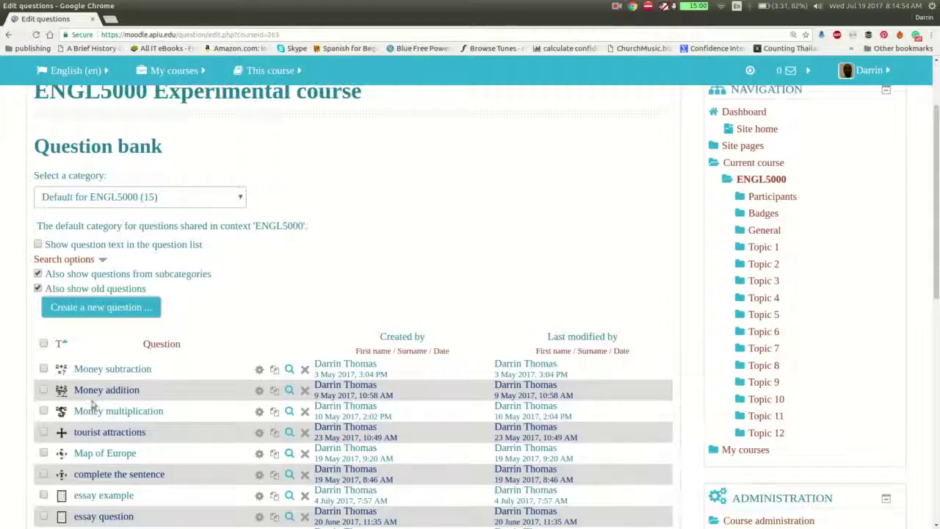
{"action": "scroll", "coordinate": [76, 381], "scroll_direction": "down", "scroll_amount": 5}
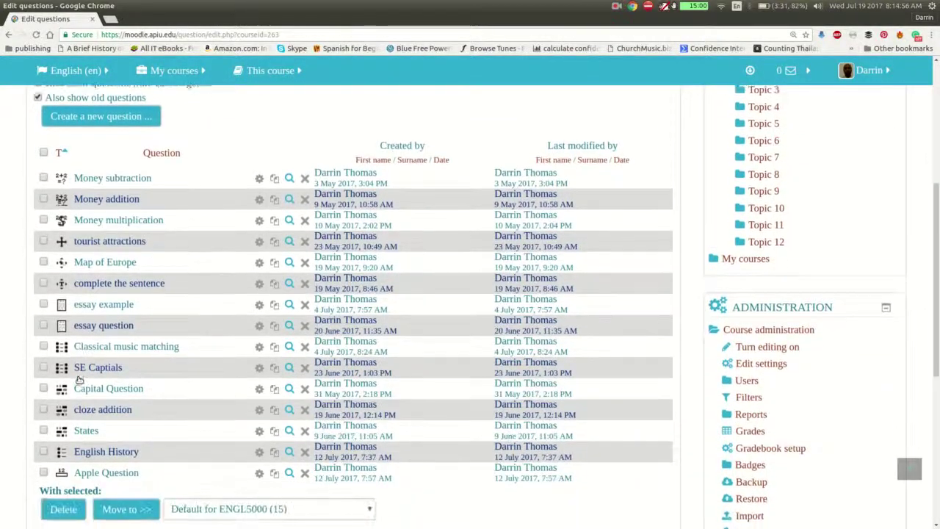
{"action": "scroll", "coordinate": [79, 379], "scroll_direction": "down", "scroll_amount": 2}
{"action": "scroll", "coordinate": [79, 379], "scroll_direction": "up", "scroll_amount": 4}
{"action": "scroll", "coordinate": [79, 380], "scroll_direction": "down", "scroll_amount": 4}
{"action": "scroll", "coordinate": [79, 381], "scroll_direction": "up", "scroll_amount": 2}
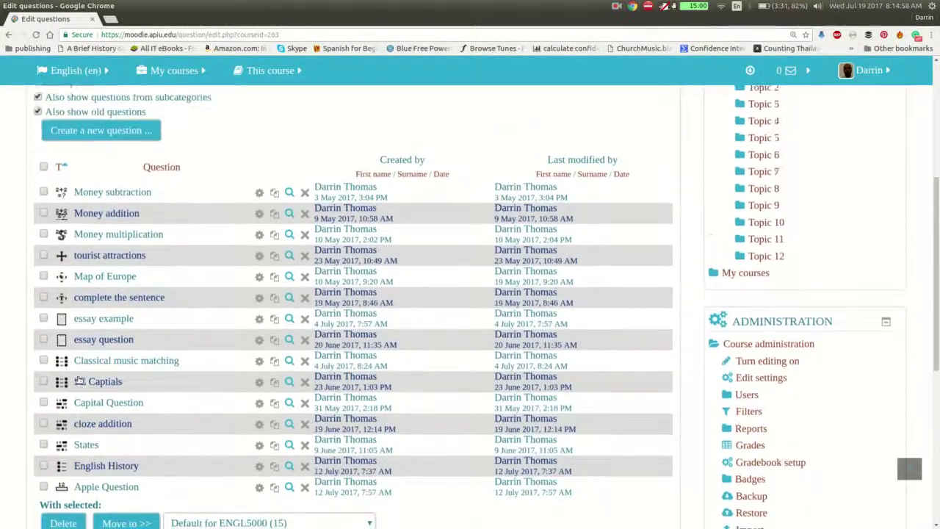
{"action": "scroll", "coordinate": [79, 380], "scroll_direction": "up", "scroll_amount": 3}
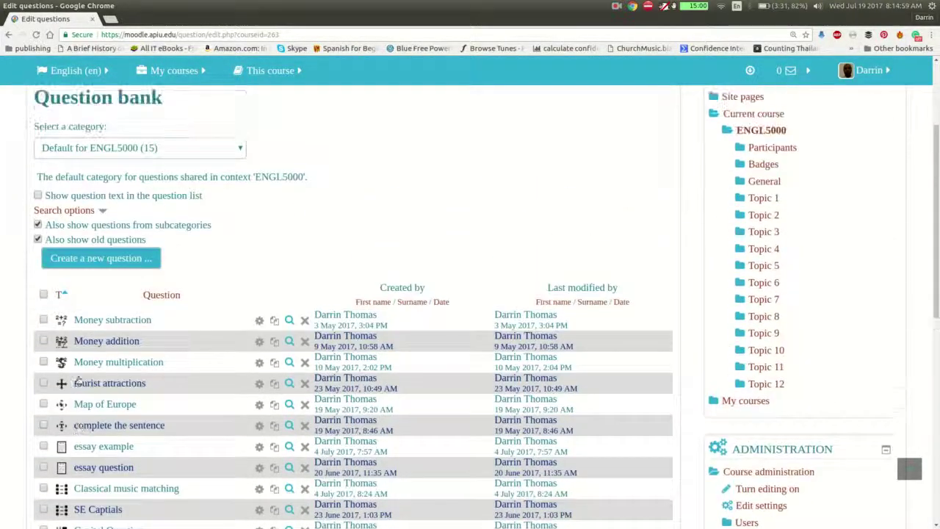
{"action": "left_click", "coordinate": [87, 259]}
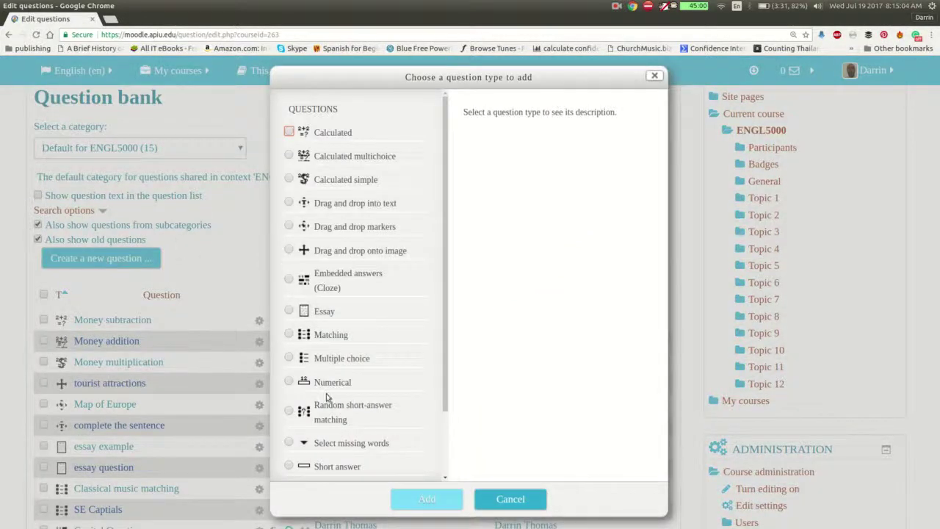
{"action": "left_click", "coordinate": [338, 445]}
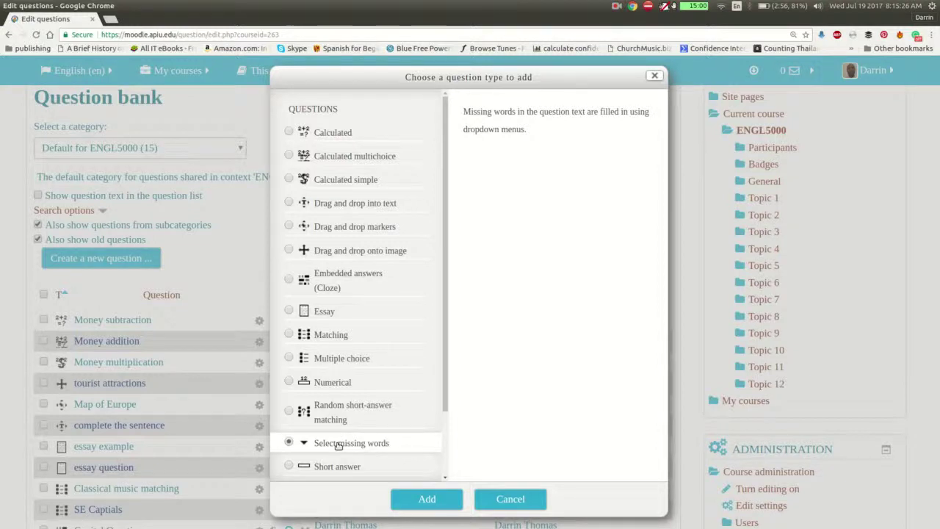
{"action": "left_click", "coordinate": [425, 507]}
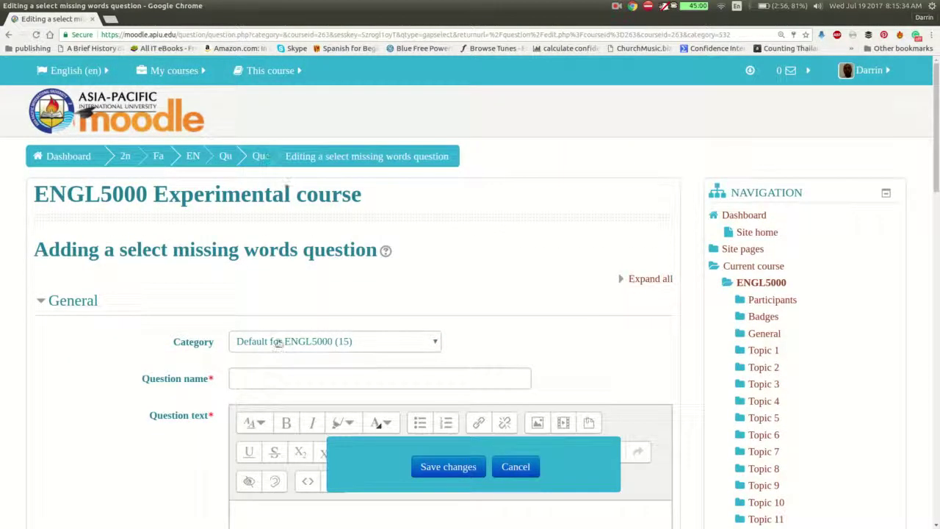
Look through the new question's form, from name, question text, default mark and general feedback to the answer choices
{"action": "scroll", "coordinate": [263, 383], "scroll_direction": "down", "scroll_amount": 3}
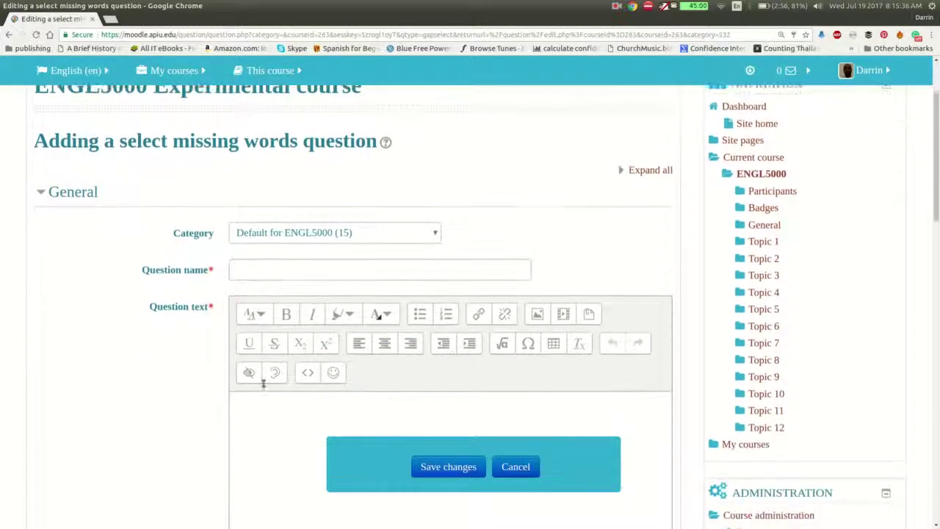
{"action": "scroll", "coordinate": [180, 340], "scroll_direction": "down", "scroll_amount": 4}
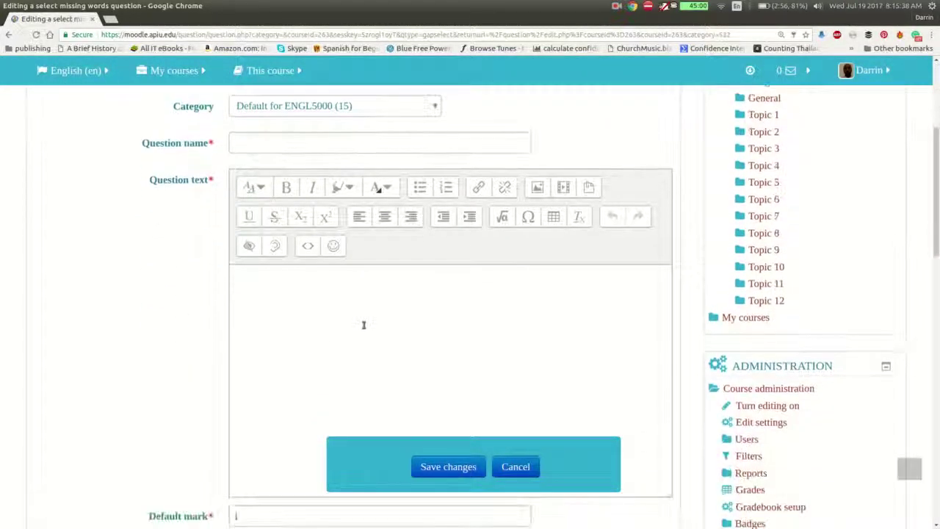
{"action": "left_click", "coordinate": [363, 323]}
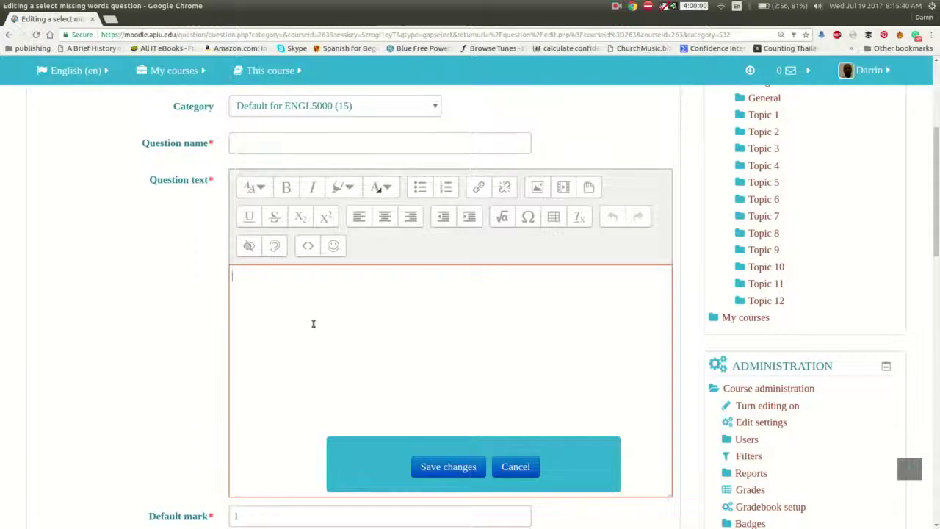
{"action": "scroll", "coordinate": [313, 321], "scroll_direction": "down", "scroll_amount": 1}
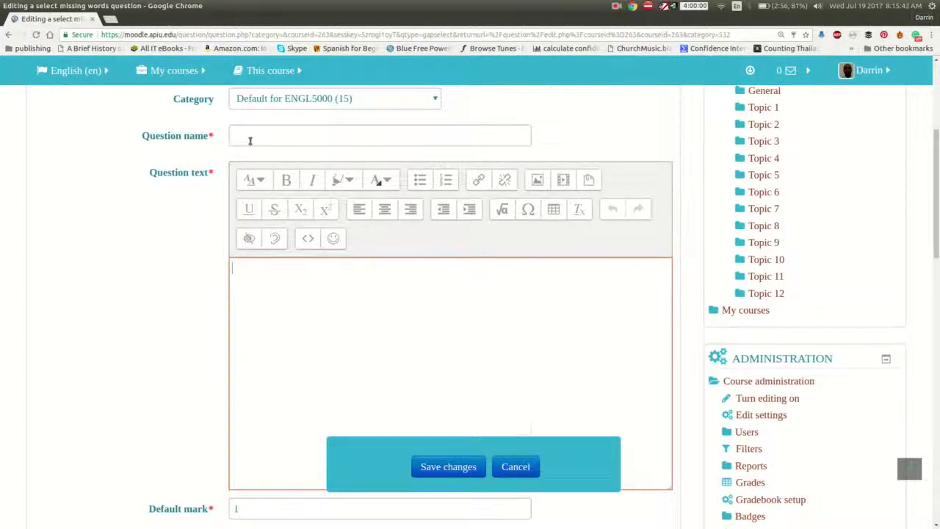
{"action": "scroll", "coordinate": [247, 141], "scroll_direction": "down", "scroll_amount": 7}
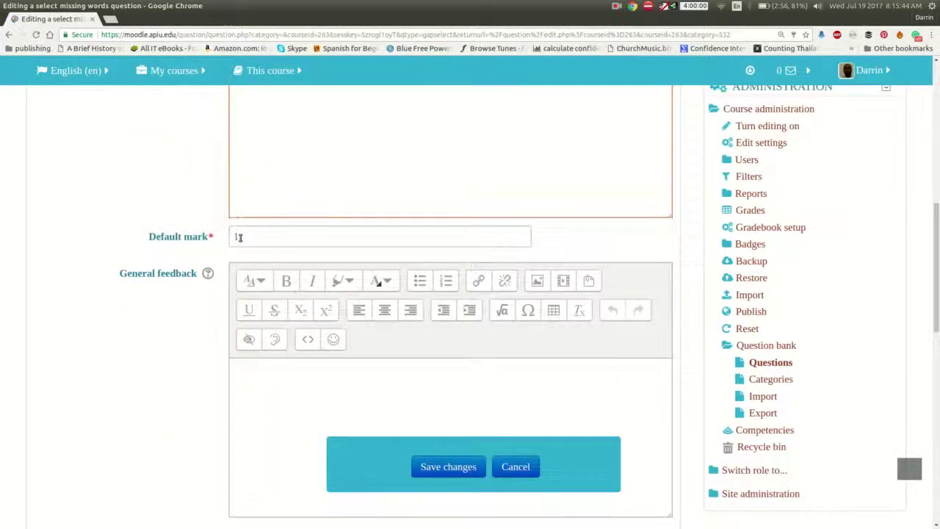
{"action": "scroll", "coordinate": [237, 234], "scroll_direction": "down", "scroll_amount": 1}
{"action": "scroll", "coordinate": [237, 278], "scroll_direction": "down", "scroll_amount": 10}
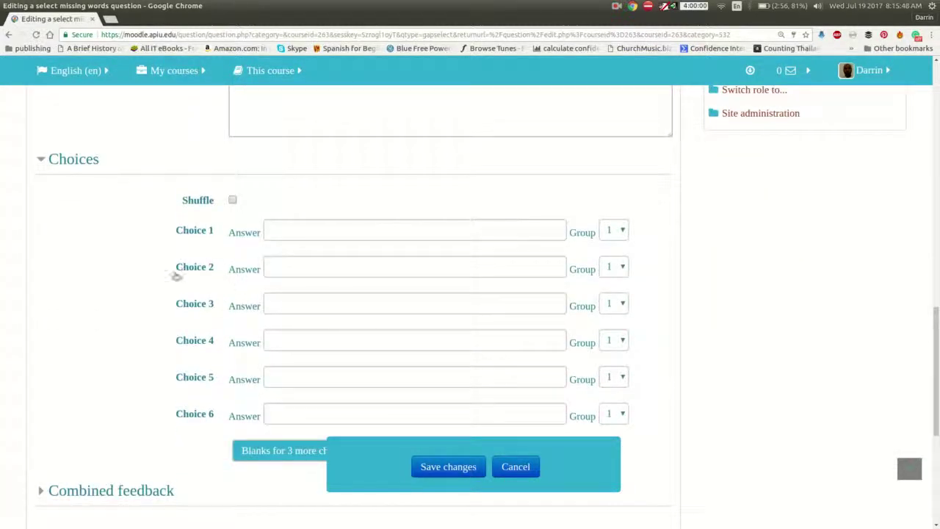
{"action": "scroll", "coordinate": [234, 277], "scroll_direction": "down", "scroll_amount": 1}
{"action": "scroll", "coordinate": [234, 276], "scroll_direction": "down", "scroll_amount": 8}
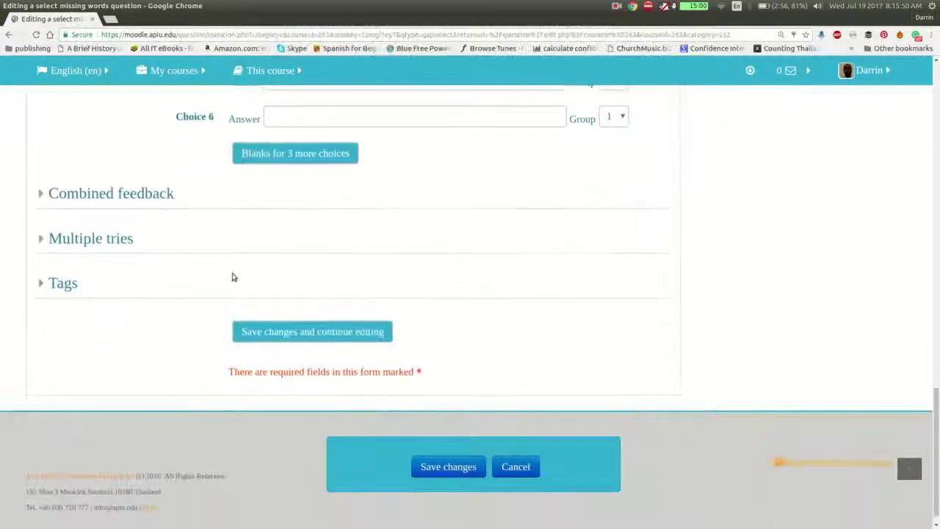
Examine the Combined feedback responses and the Tags settings, collapsing each section after viewing it
{"action": "left_click", "coordinate": [143, 191]}
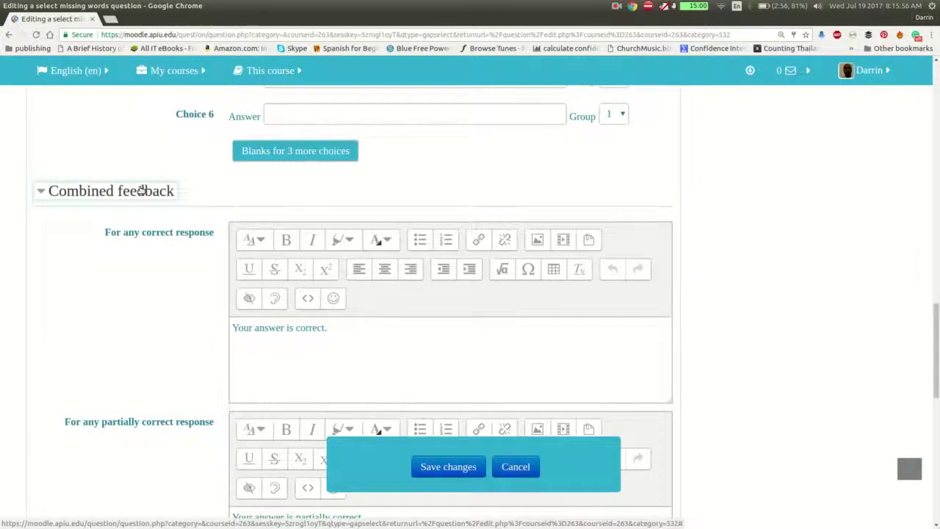
{"action": "scroll", "coordinate": [147, 277], "scroll_direction": "down", "scroll_amount": 4}
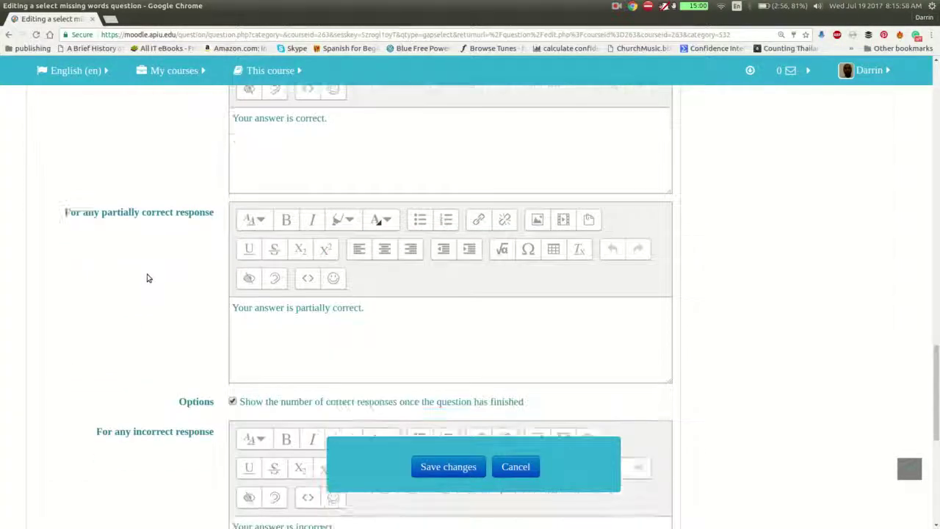
{"action": "scroll", "coordinate": [147, 278], "scroll_direction": "down", "scroll_amount": 2}
{"action": "scroll", "coordinate": [147, 277], "scroll_direction": "up", "scroll_amount": 4}
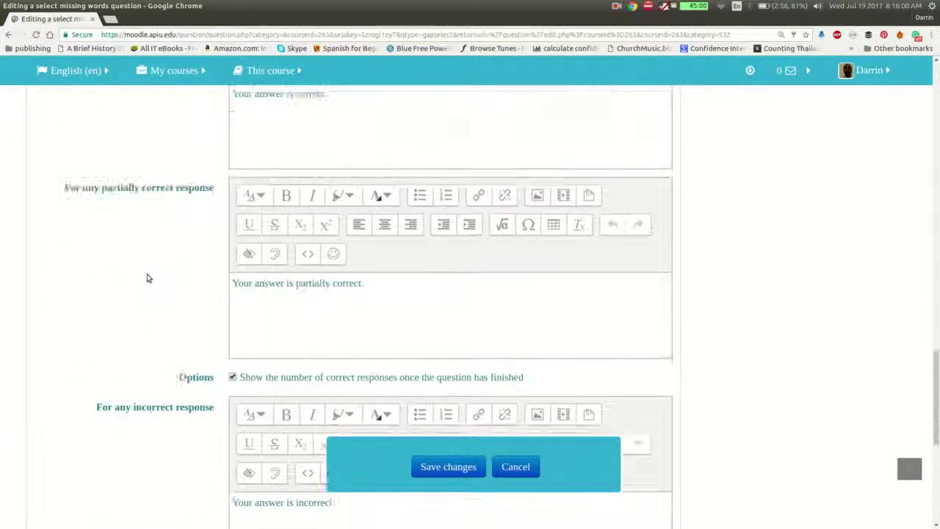
{"action": "scroll", "coordinate": [88, 157], "scroll_direction": "up", "scroll_amount": 2}
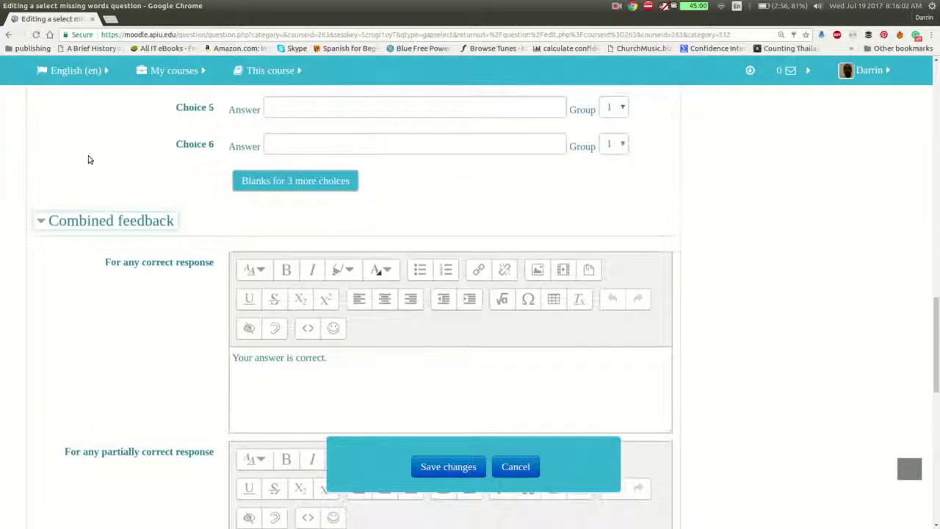
{"action": "left_click", "coordinate": [96, 218]}
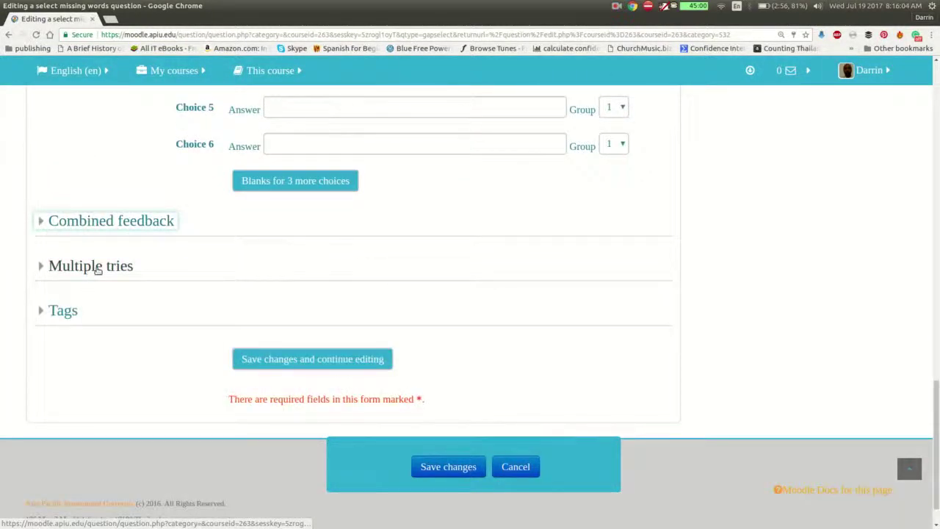
{"action": "left_click", "coordinate": [64, 311]}
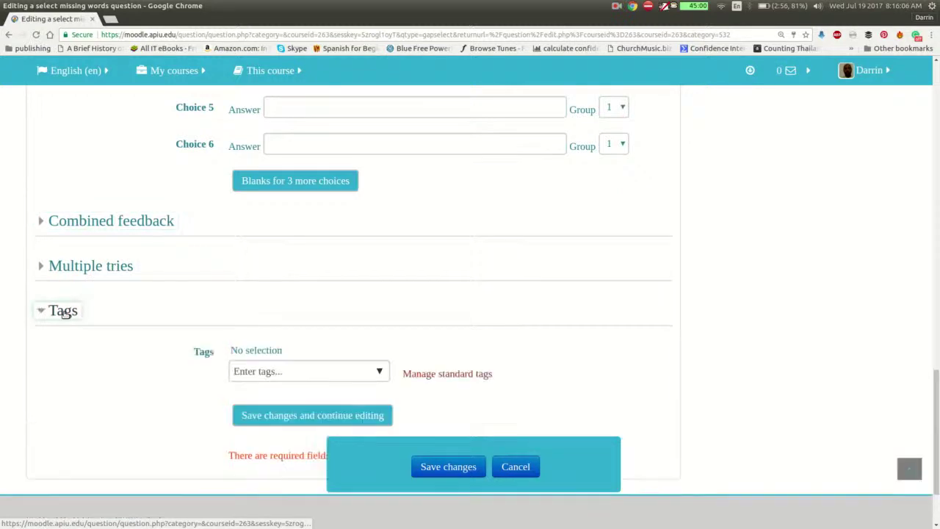
{"action": "left_click", "coordinate": [63, 310]}
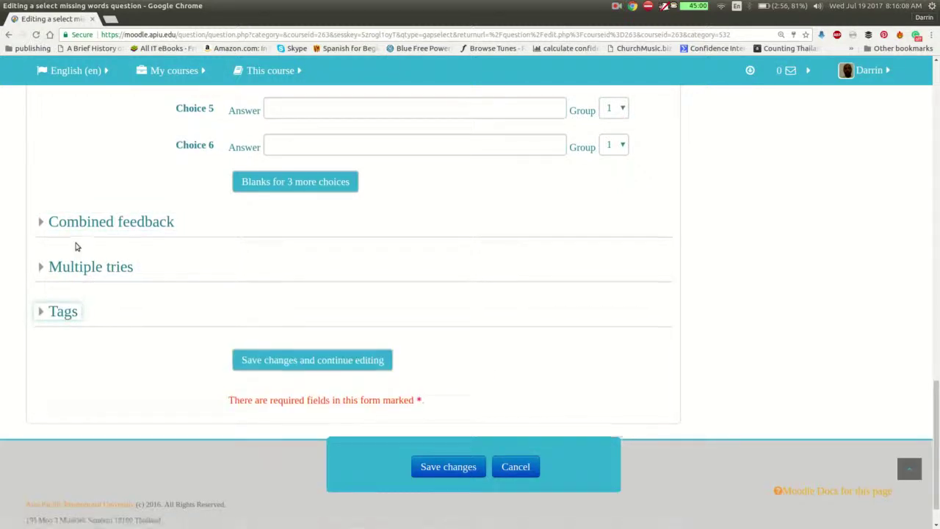
Name the question "Select the missing word example"
{"action": "scroll", "coordinate": [75, 247], "scroll_direction": "up", "scroll_amount": 3}
{"action": "scroll", "coordinate": [75, 246], "scroll_direction": "up", "scroll_amount": 8}
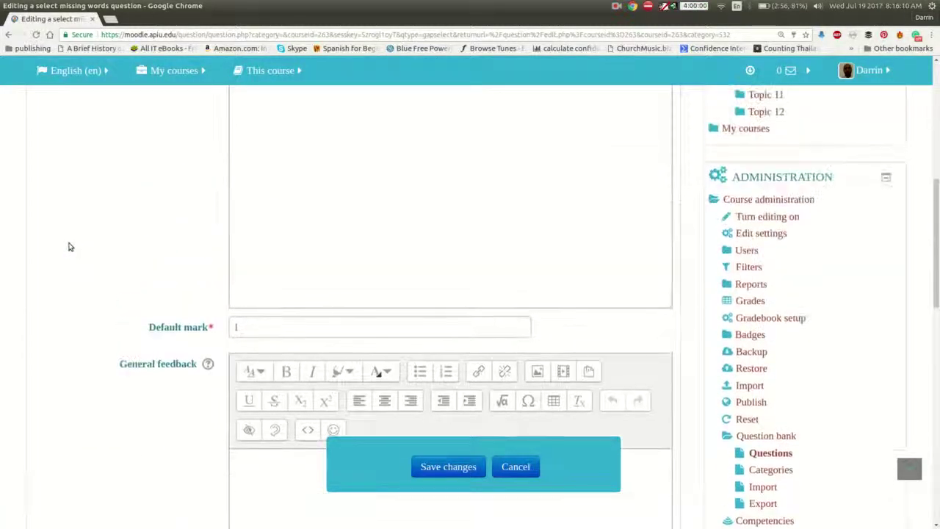
{"action": "scroll", "coordinate": [72, 235], "scroll_direction": "up", "scroll_amount": 5}
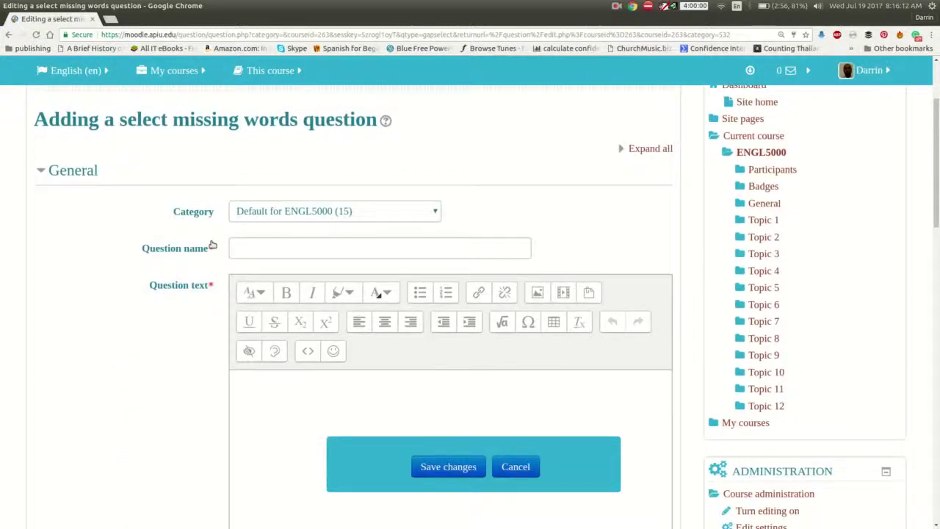
{"action": "left_click", "coordinate": [256, 251]}
{"action": "type", "text": "Sele"}
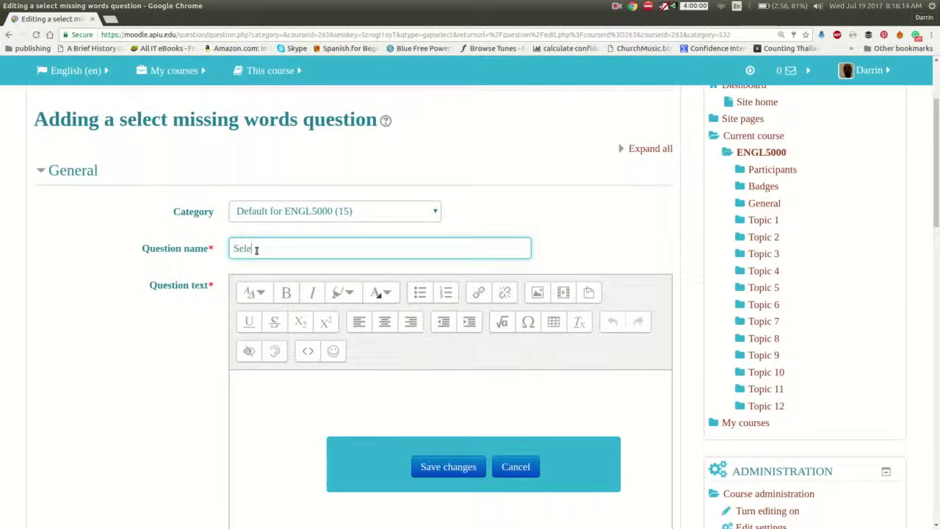
{"action": "type", "text": "ct the missing wor"}
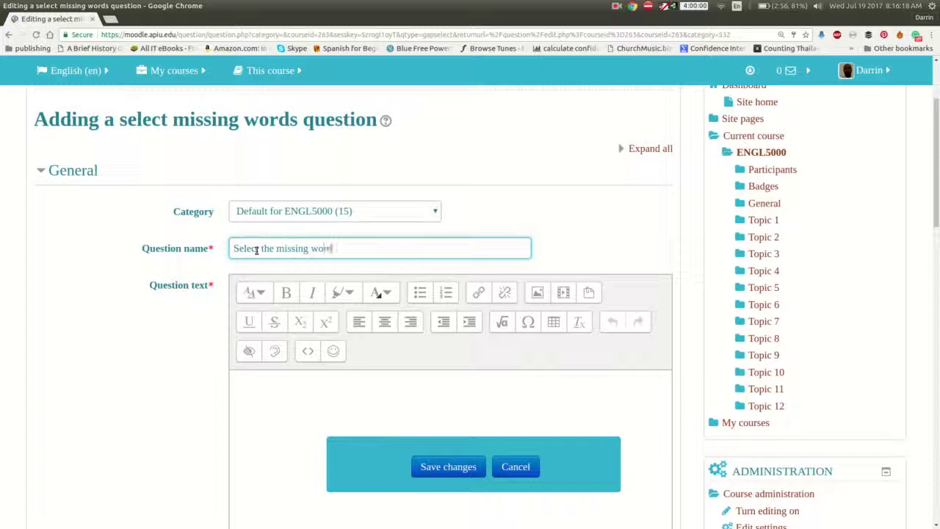
{"action": "type", "text": "d example"}
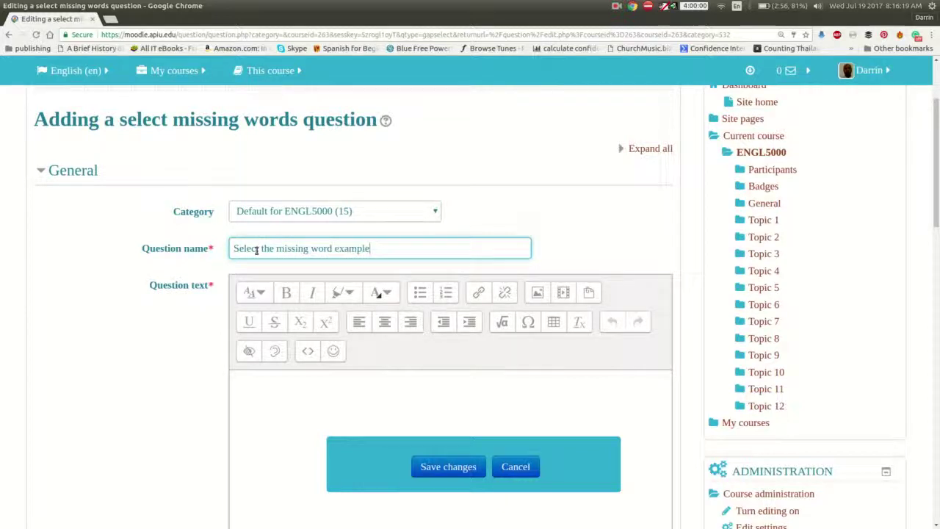
Enter the question text "When you go to a website like Facebook you have to [[1]]" and "If you study computer science then you will learn to [[2]]"
{"action": "left_click", "coordinate": [286, 384]}
{"action": "scroll", "coordinate": [286, 384], "scroll_direction": "down", "scroll_amount": 5}
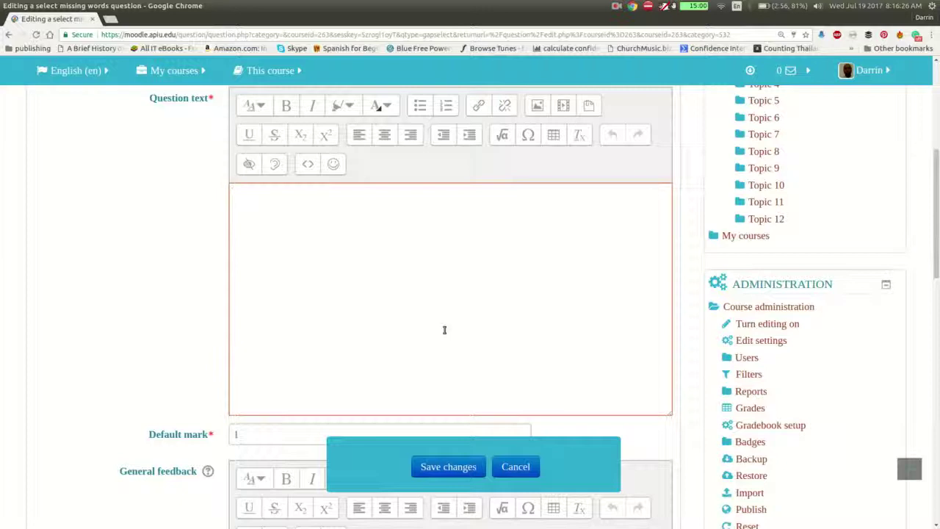
{"action": "type", "text": "When you go to a website like Facebook you have to [[1]] If you study computer science then you will learn to [[2]]"}
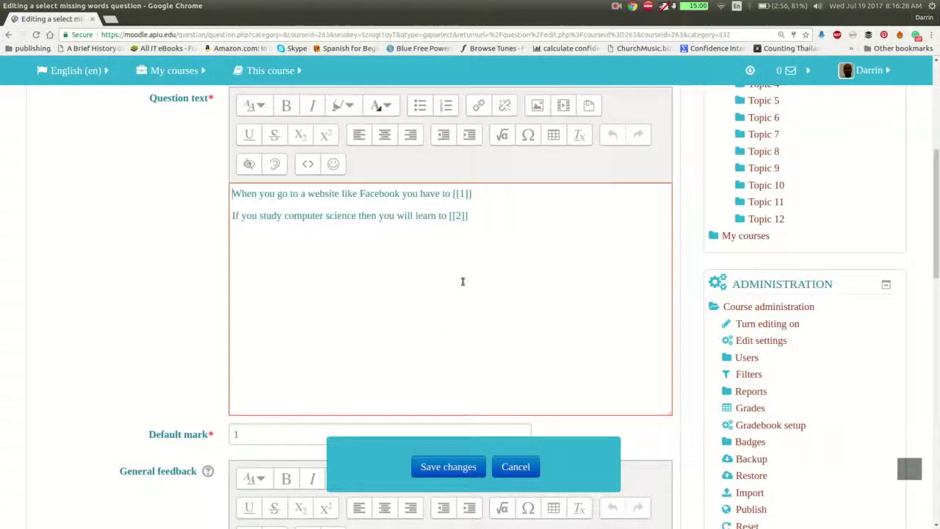
{"action": "left_click_drag", "start_coordinate": [493, 216], "coordinate": [229, 135]}
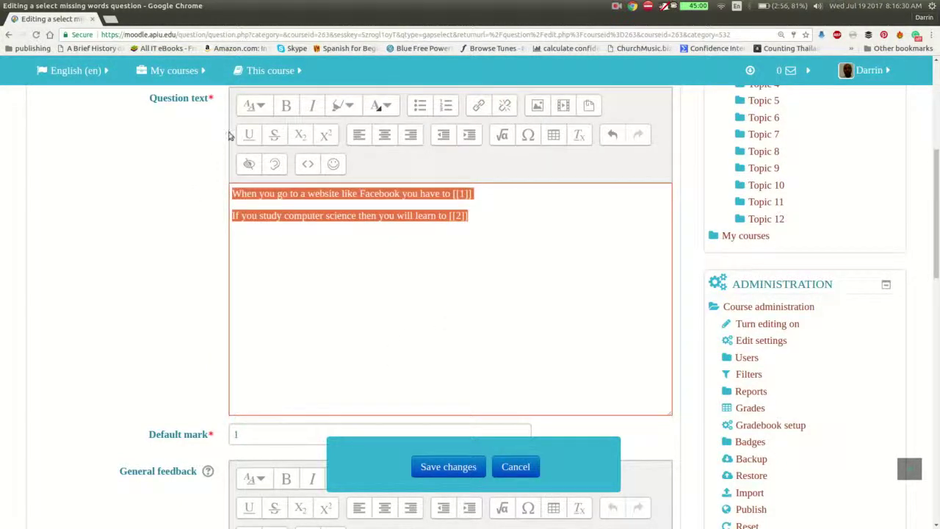
Format both sentences of the question text as a heading
{"action": "left_click", "coordinate": [252, 105]}
{"action": "left_click", "coordinate": [257, 131]}
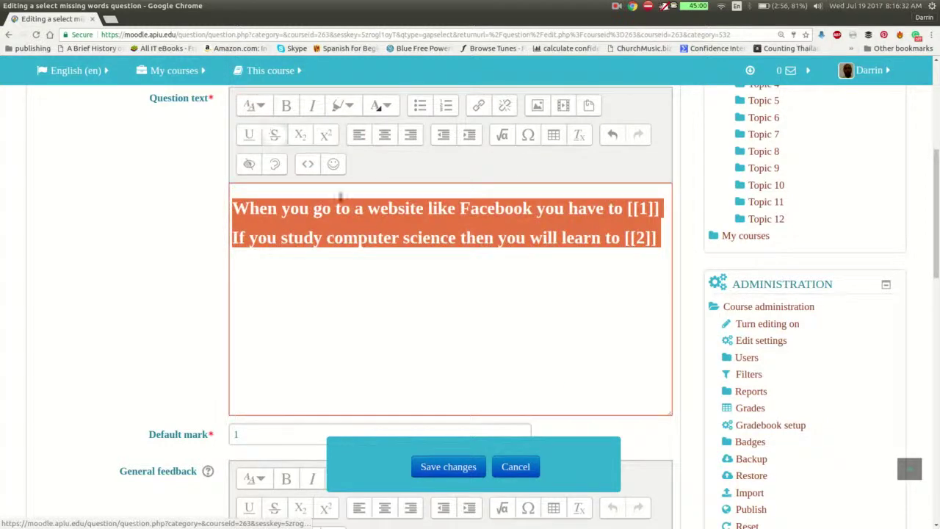
{"action": "left_click", "coordinate": [412, 277]}
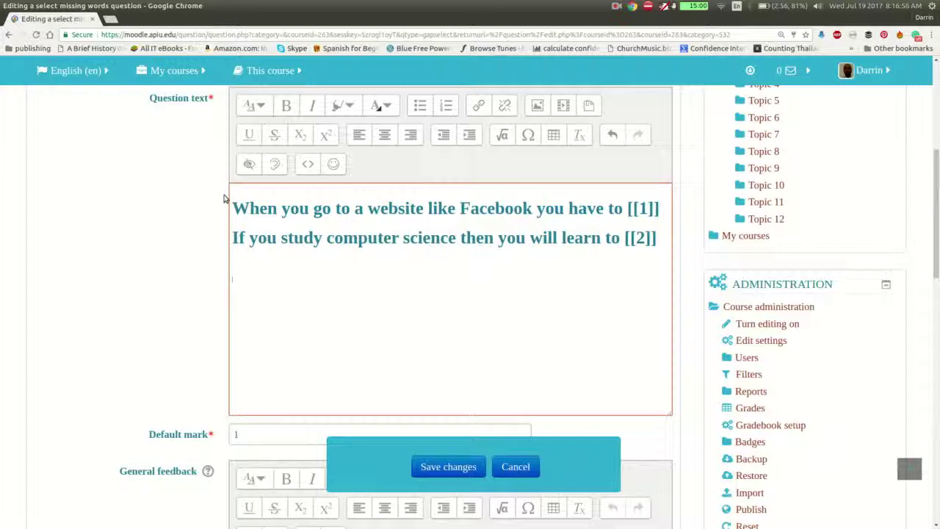
Enter "login" as the answer for Choice 1, matching the [[1]] gap in the question text
{"action": "scroll", "coordinate": [225, 198], "scroll_direction": "down", "scroll_amount": 9}
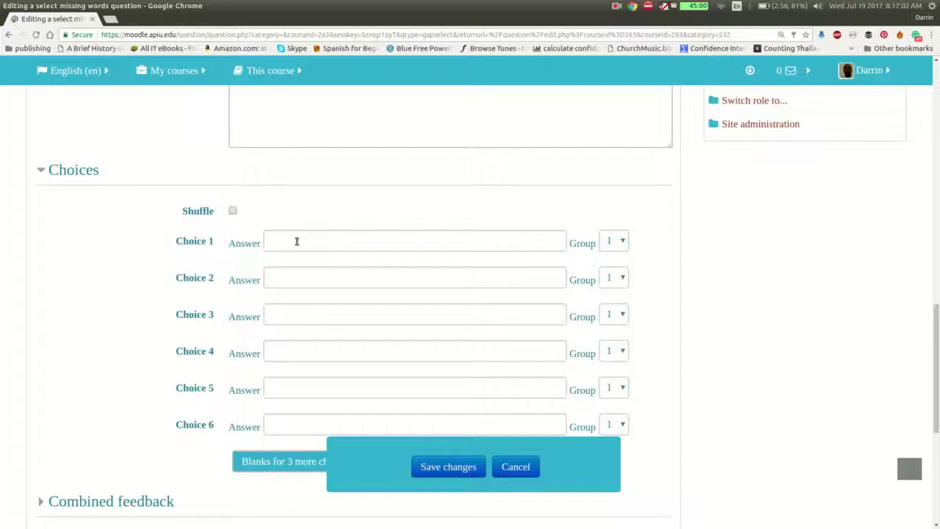
{"action": "scroll", "coordinate": [295, 242], "scroll_direction": "up", "scroll_amount": 5}
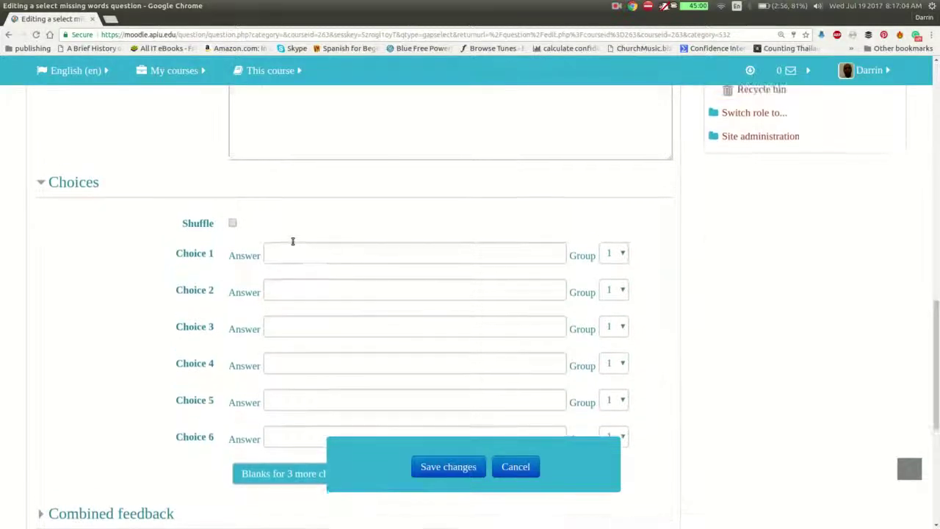
{"action": "scroll", "coordinate": [293, 244], "scroll_direction": "up", "scroll_amount": 3}
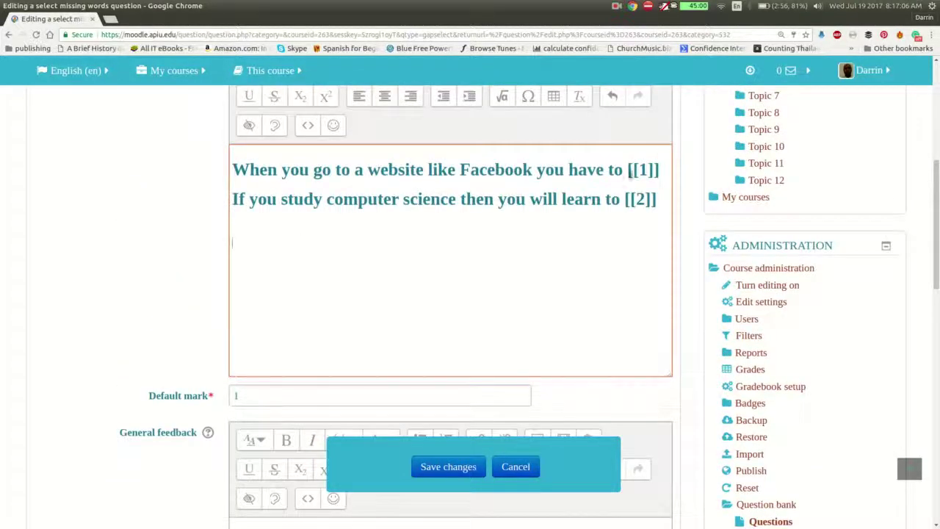
{"action": "scroll", "coordinate": [641, 210], "scroll_direction": "down", "scroll_amount": 8}
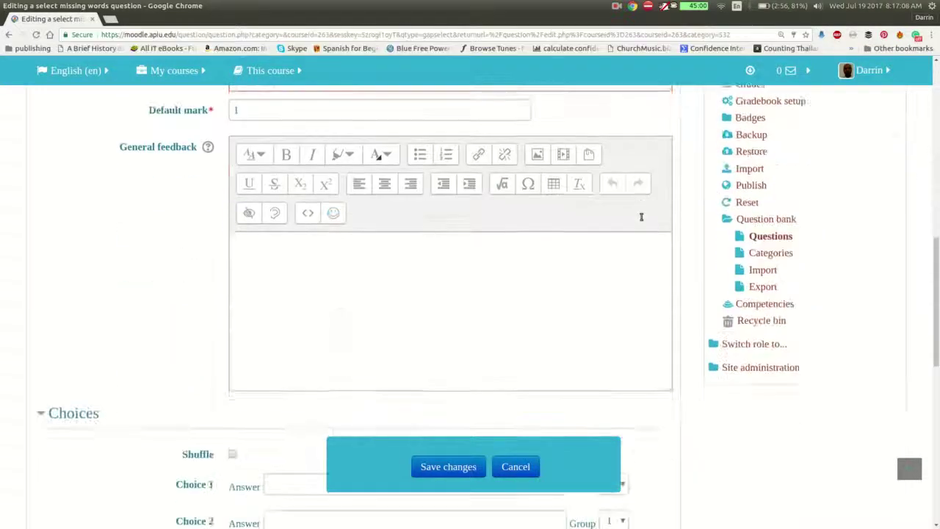
{"action": "left_click", "coordinate": [304, 216]}
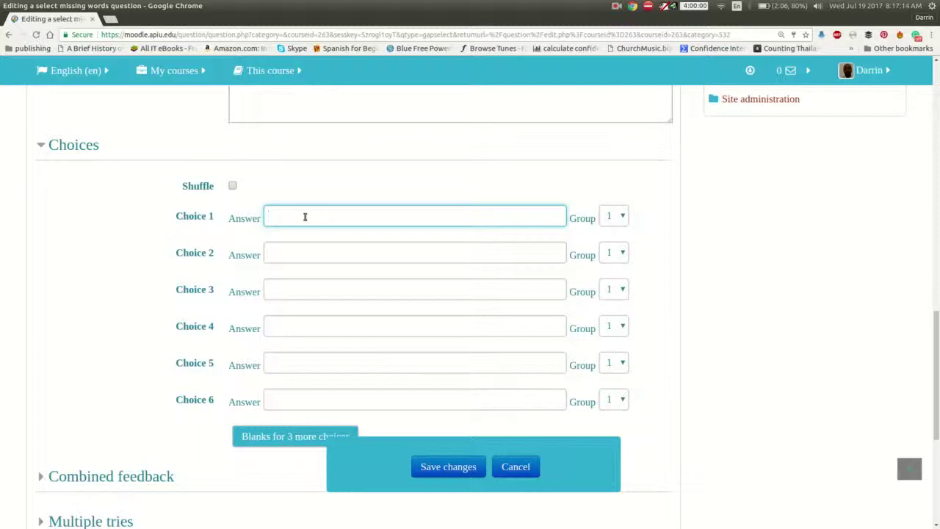
{"action": "type", "text": "login"}
Enter "code" as the answer for Choice 2, matching the [[2]] gap in the question text
{"action": "scroll", "coordinate": [301, 236], "scroll_direction": "up", "scroll_amount": 8}
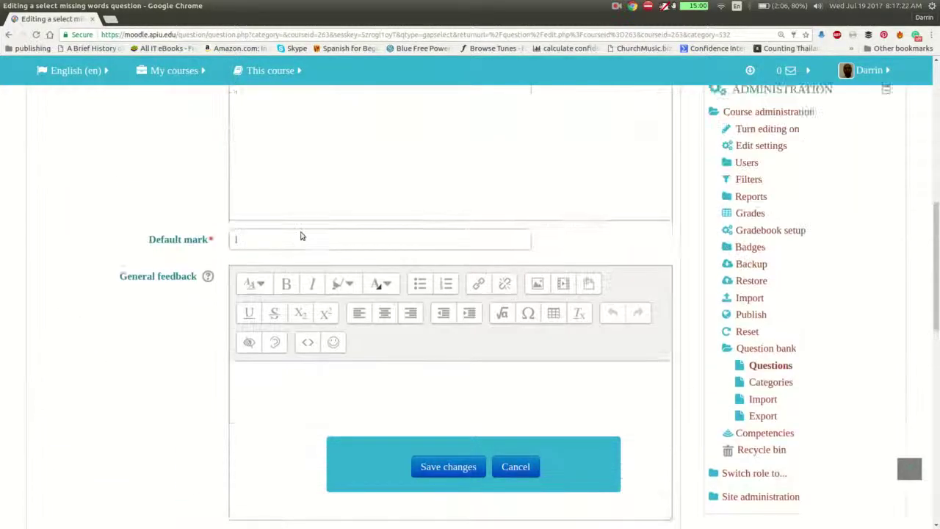
{"action": "scroll", "coordinate": [301, 236], "scroll_direction": "up", "scroll_amount": 1}
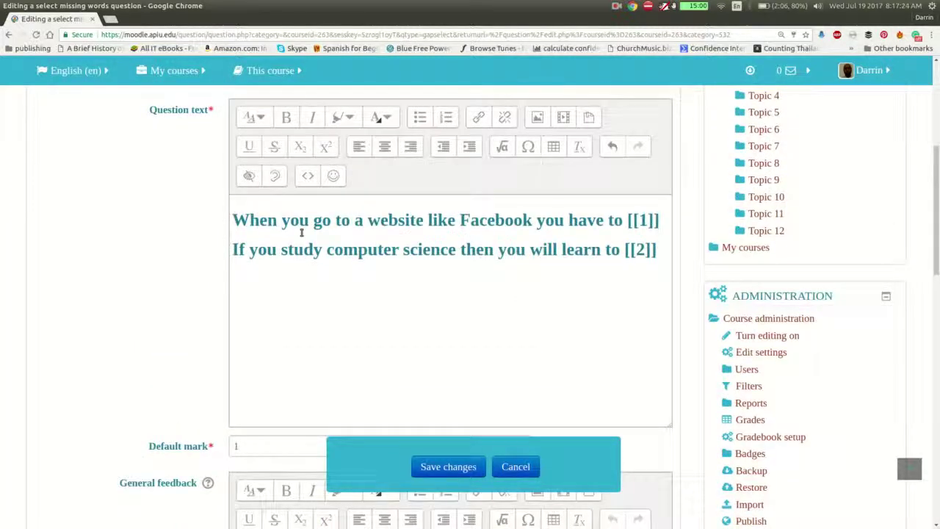
{"action": "scroll", "coordinate": [301, 232], "scroll_direction": "down", "scroll_amount": 8}
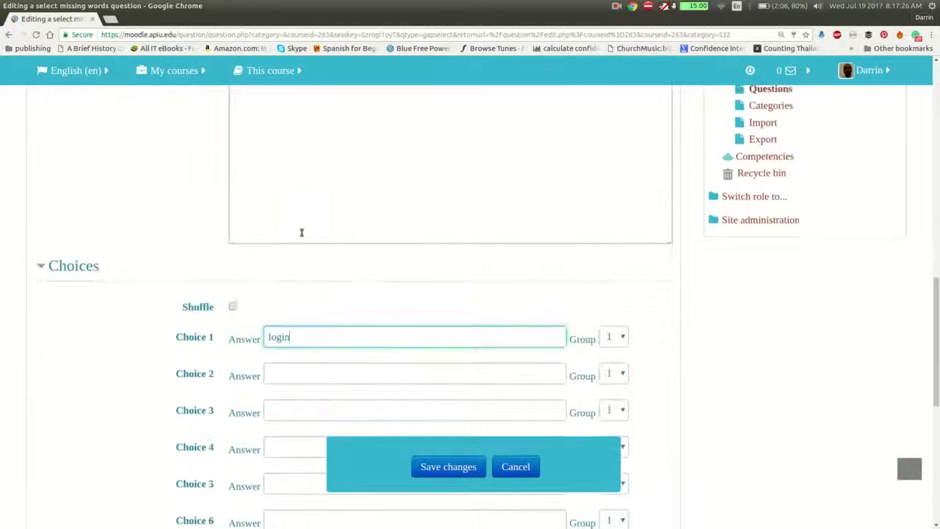
{"action": "scroll", "coordinate": [302, 232], "scroll_direction": "down", "scroll_amount": 2}
{"action": "left_click", "coordinate": [293, 301]}
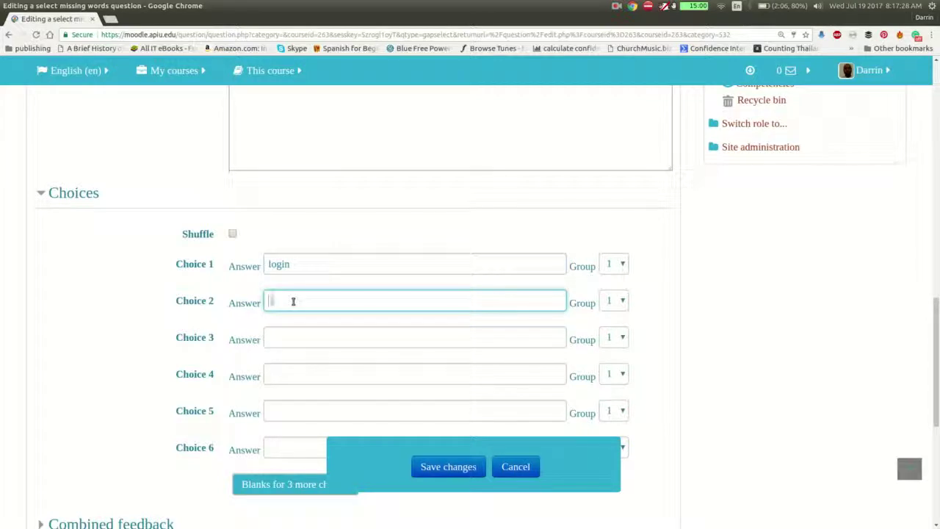
{"action": "type", "text": "code"}
Add the distractor answers "dance" as Choice 3 and "swim" as Choice 4
{"action": "left_click", "coordinate": [284, 340]}
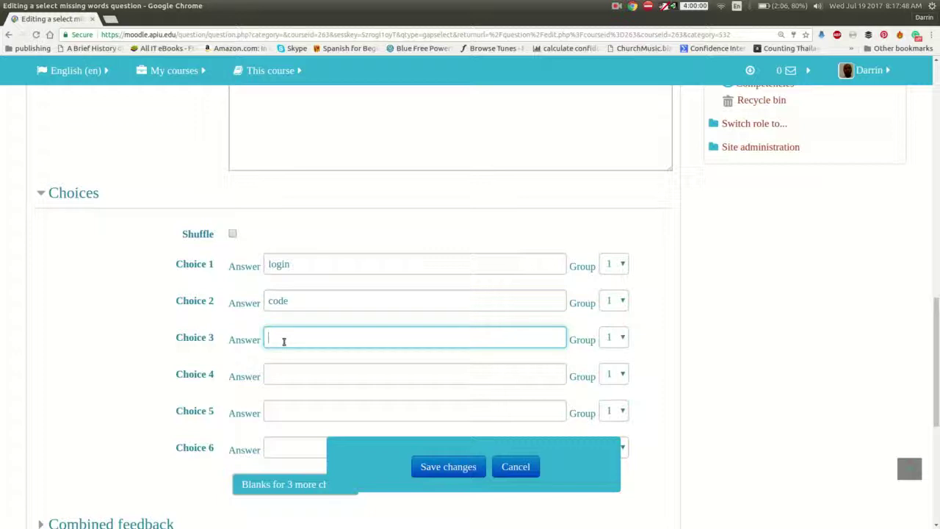
{"action": "type", "text": "dance"}
{"action": "left_click", "coordinate": [292, 374]}
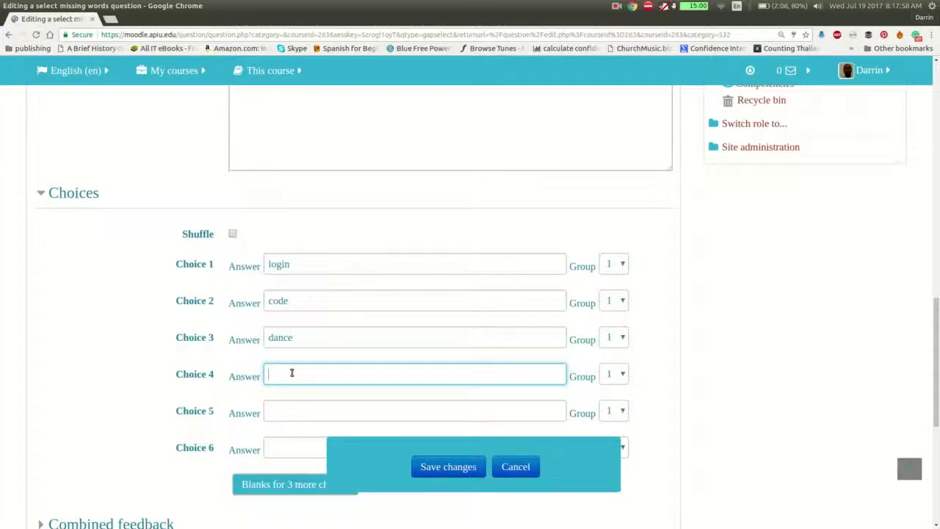
{"action": "type", "text": "swim"}
Check the question name and text once more and save the new question to the question bank
{"action": "scroll", "coordinate": [385, 413], "scroll_direction": "up", "scroll_amount": 4}
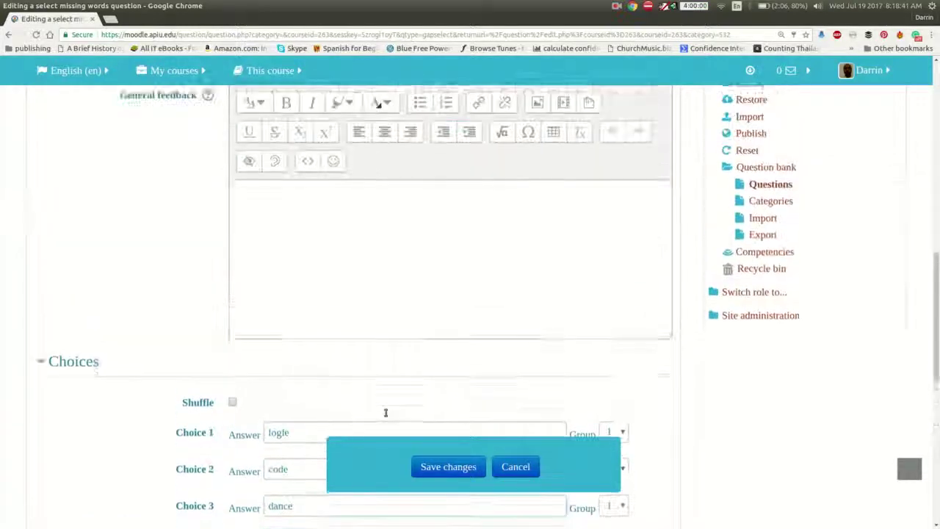
{"action": "scroll", "coordinate": [385, 413], "scroll_direction": "up", "scroll_amount": 13}
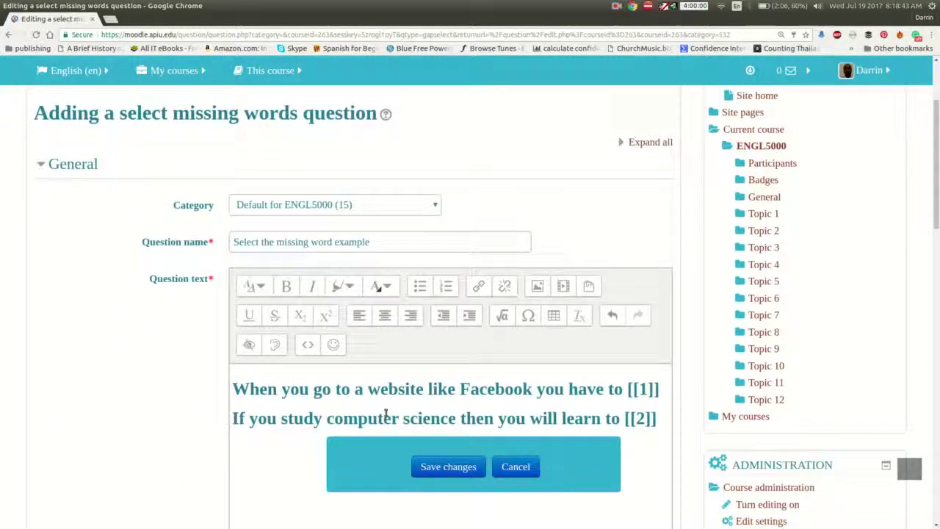
{"action": "scroll", "coordinate": [386, 413], "scroll_direction": "down", "scroll_amount": 8}
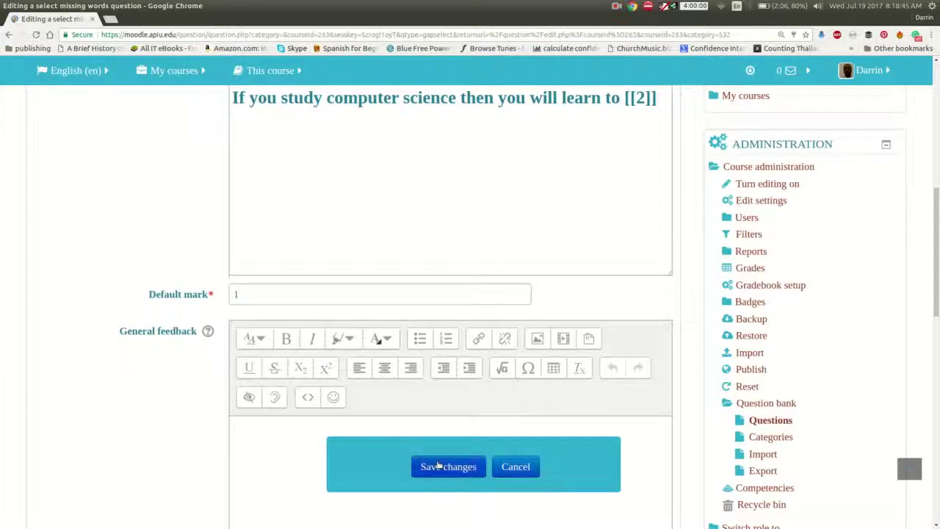
{"action": "left_click", "coordinate": [439, 466]}
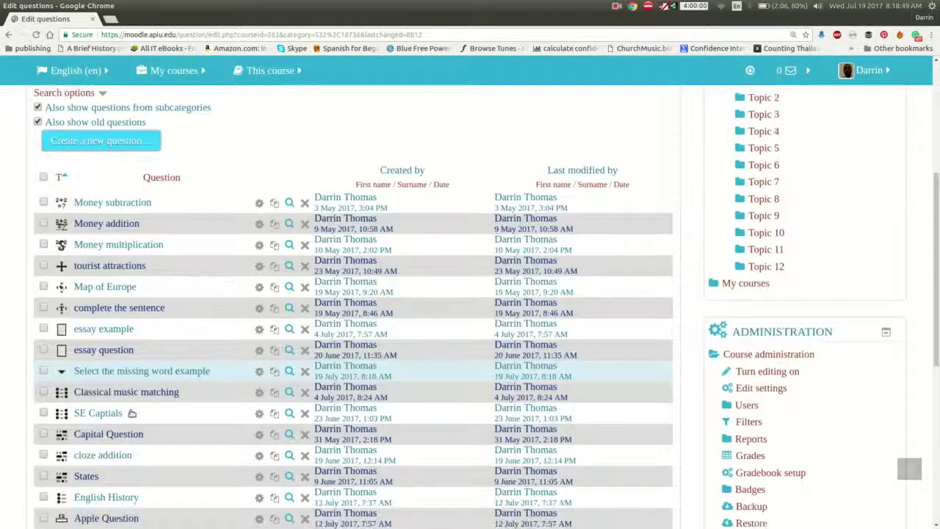
Preview the "Select the missing word example" question, inspect the answer options offered in both gaps, and close the preview
{"action": "left_click", "coordinate": [289, 372]}
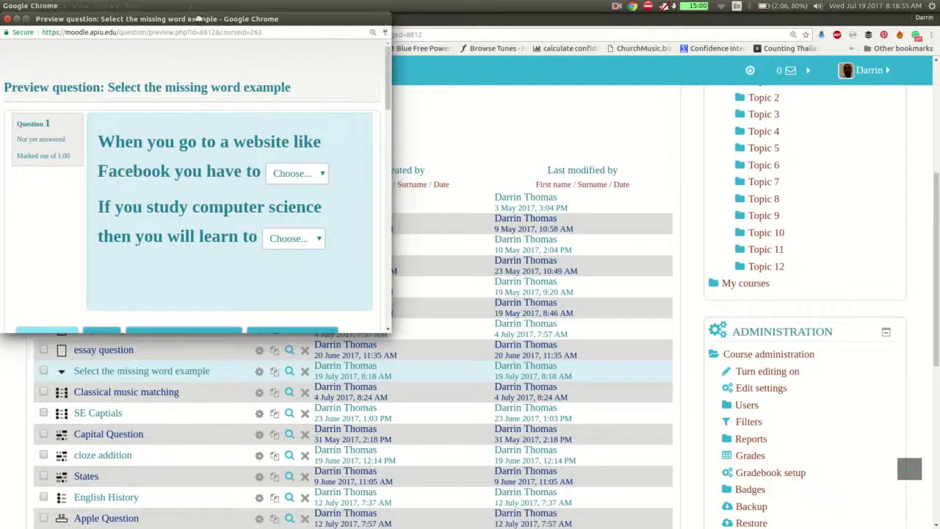
{"action": "left_click_drag", "start_coordinate": [200, 20], "coordinate": [359, 78]}
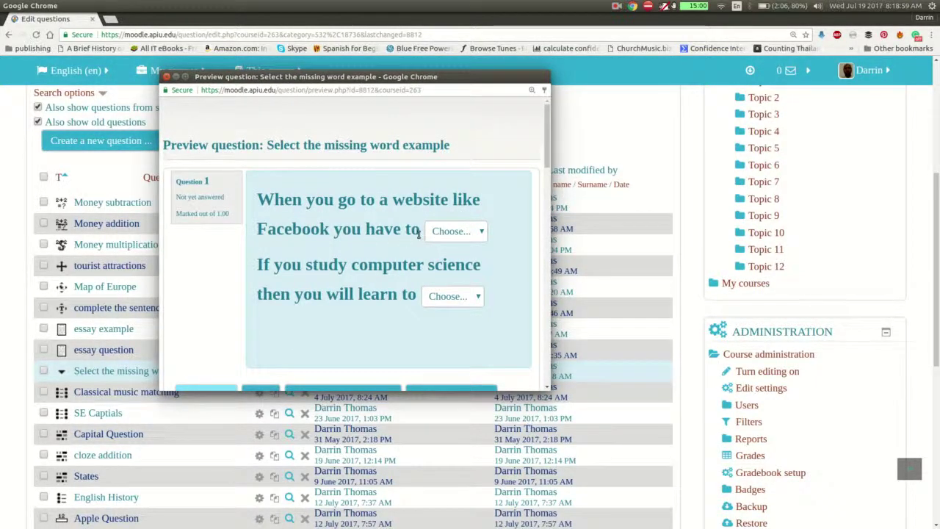
{"action": "left_click", "coordinate": [450, 232]}
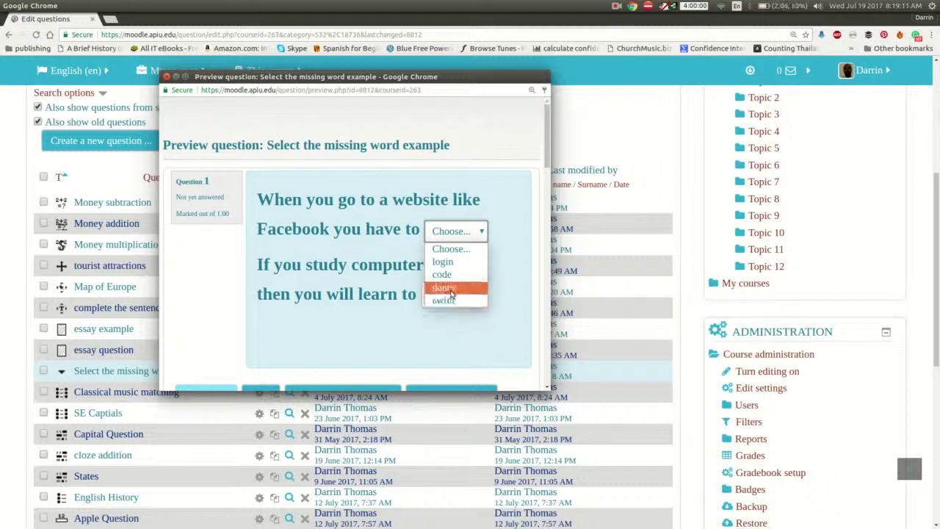
{"action": "left_click", "coordinate": [360, 279]}
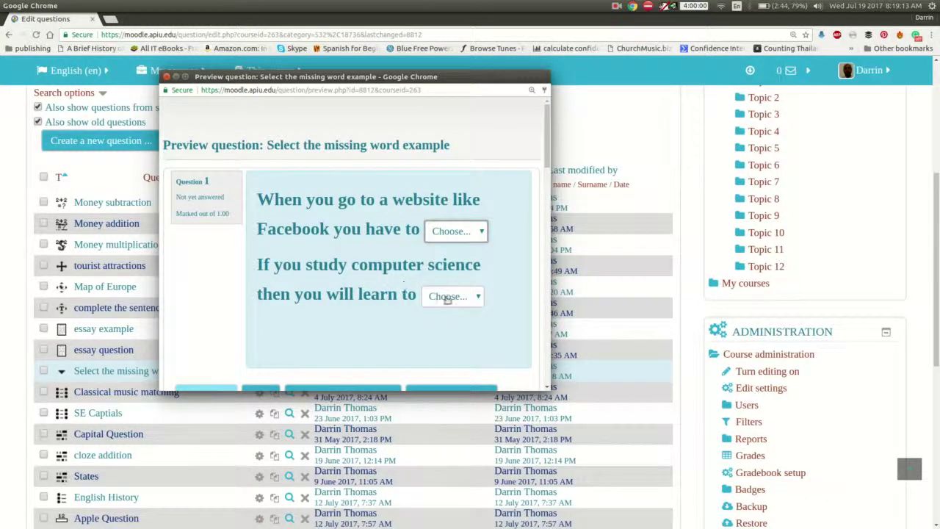
{"action": "left_click", "coordinate": [447, 298]}
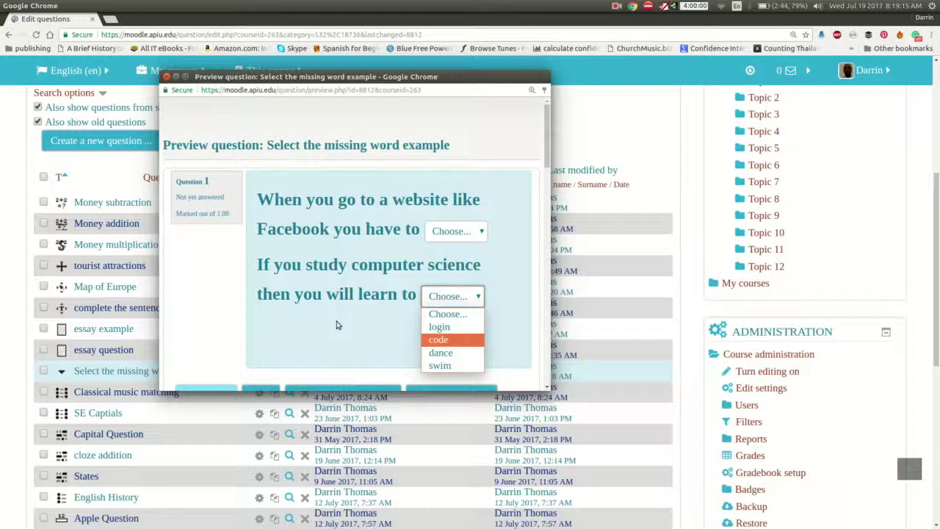
{"action": "left_click", "coordinate": [239, 176]}
{"action": "left_click", "coordinate": [167, 76]}
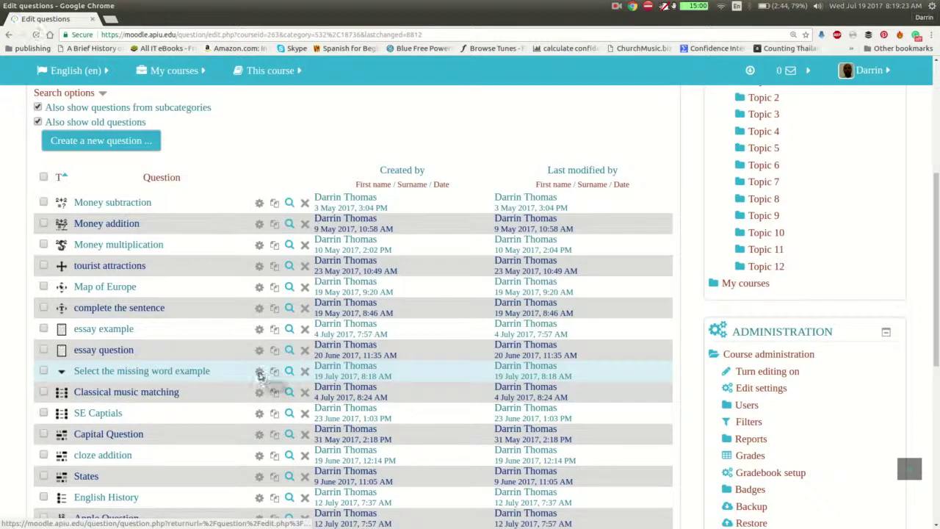
Edit the "Select the missing word example" question to put the answers "code" and "swim" in group 2, and save it
{"action": "left_click", "coordinate": [260, 371]}
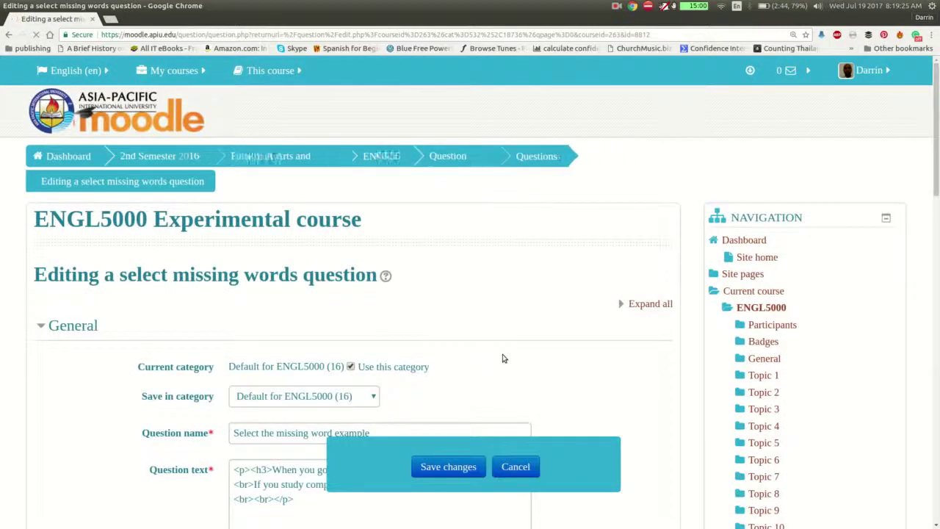
{"action": "scroll", "coordinate": [503, 358], "scroll_direction": "down", "scroll_amount": 10}
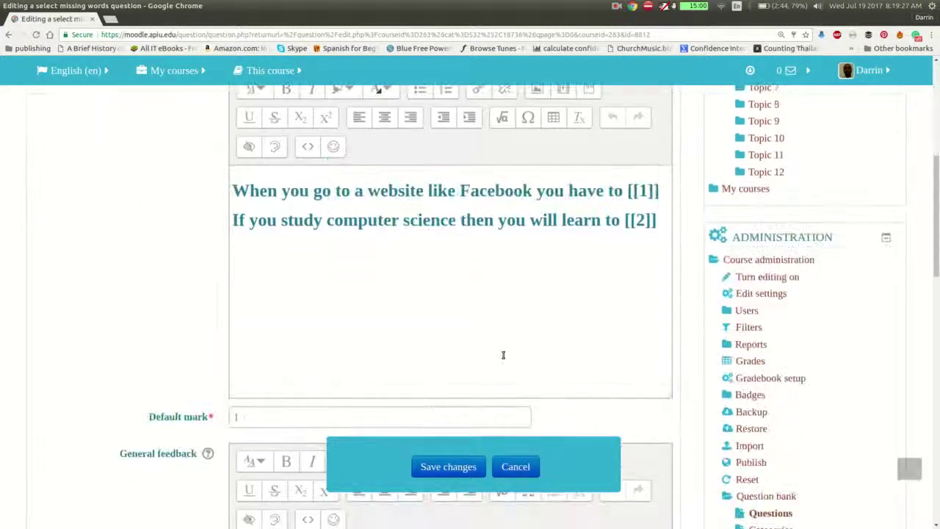
{"action": "scroll", "coordinate": [503, 355], "scroll_direction": "down", "scroll_amount": 5}
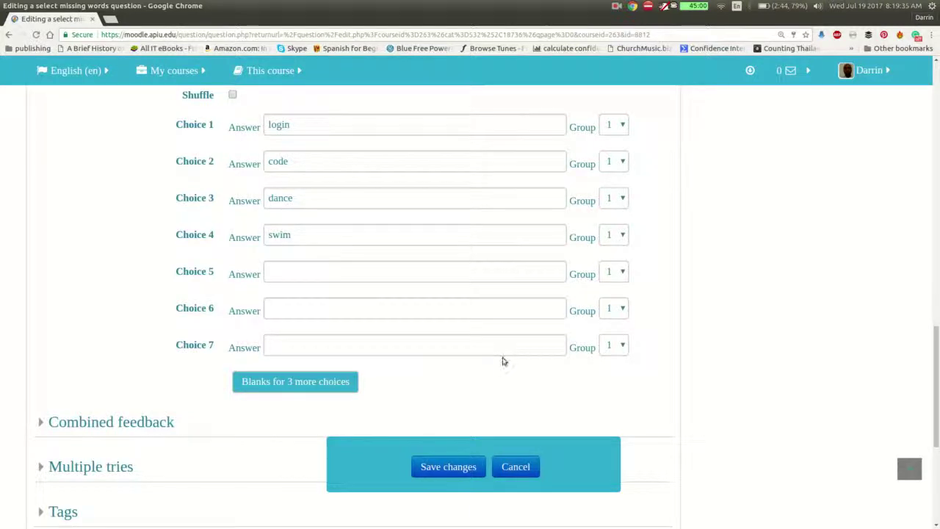
{"action": "left_click", "coordinate": [614, 126]}
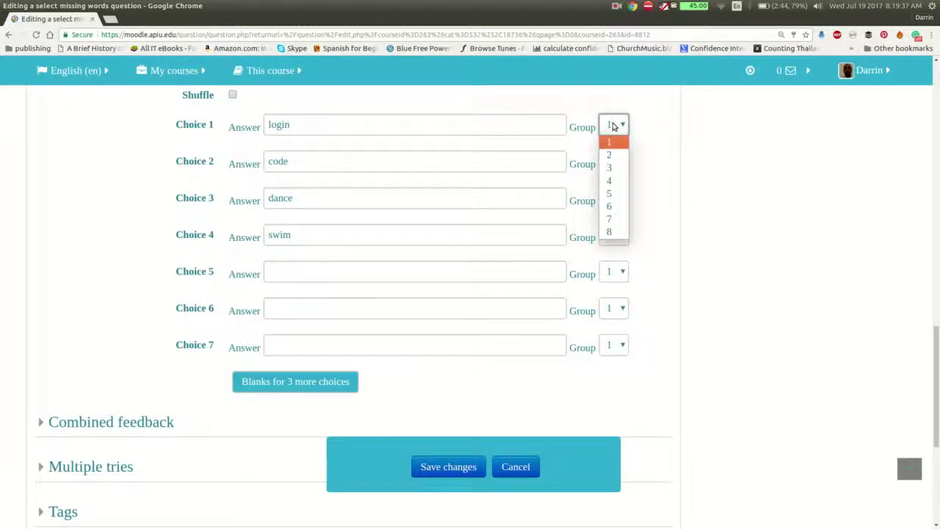
{"action": "left_click", "coordinate": [614, 125]}
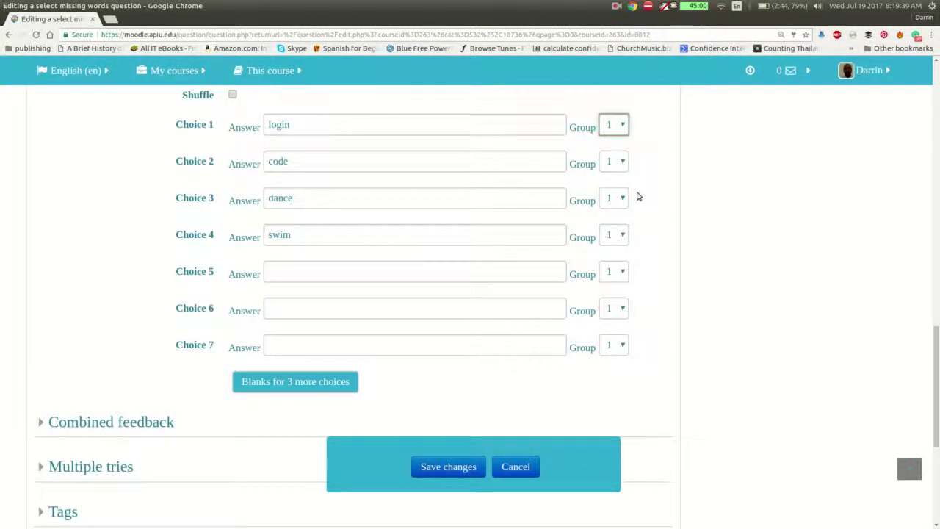
{"action": "left_click", "coordinate": [621, 163]}
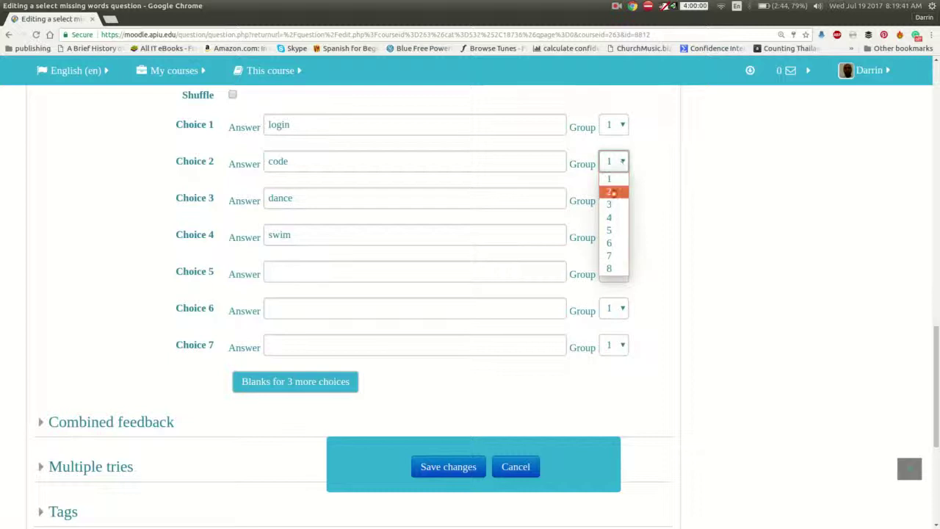
{"action": "left_click", "coordinate": [610, 191]}
{"action": "left_click", "coordinate": [614, 236]}
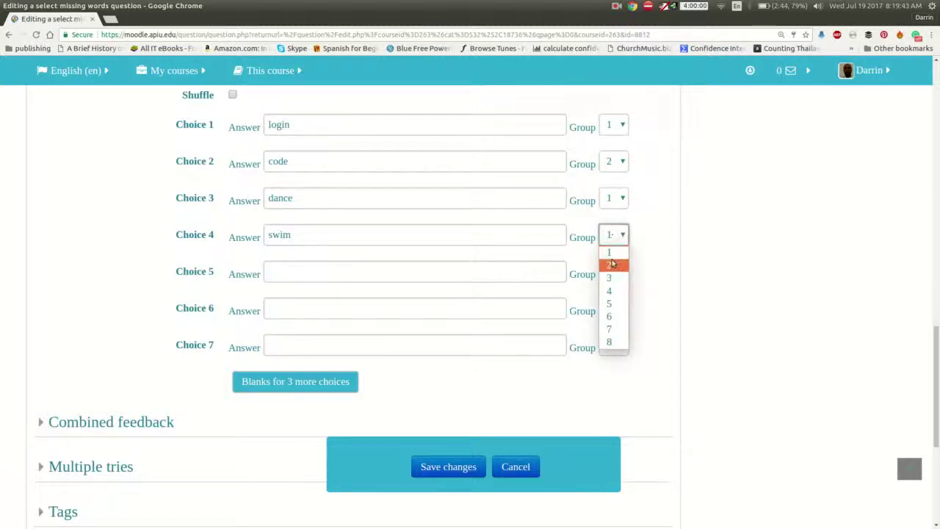
{"action": "left_click", "coordinate": [611, 265]}
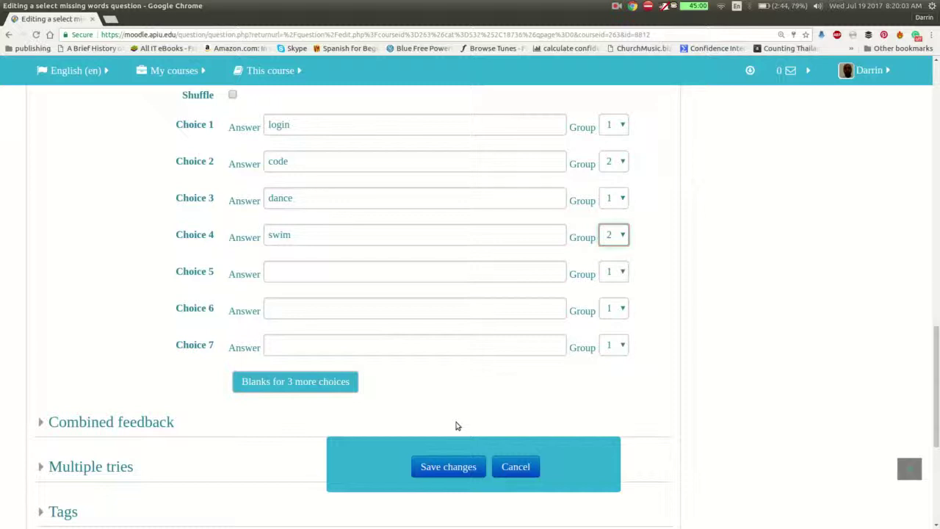
{"action": "left_click", "coordinate": [458, 472]}
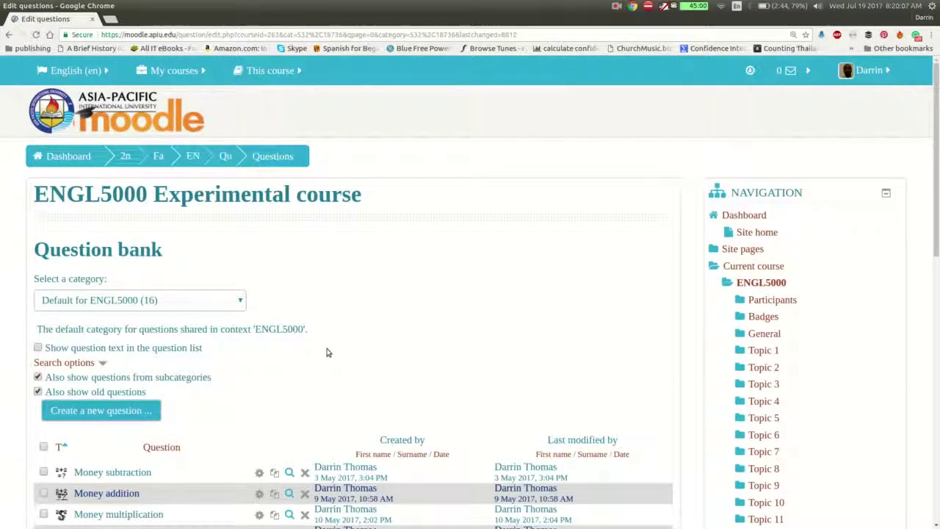
Preview the edited "Select the missing word example" question and inspect the answer options of each gap
{"action": "scroll", "coordinate": [327, 353], "scroll_direction": "down", "scroll_amount": 3}
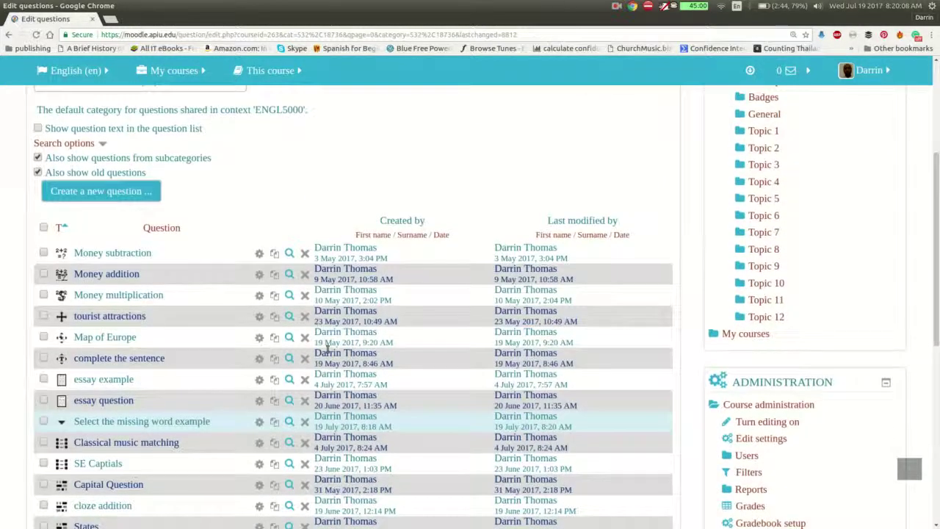
{"action": "left_click", "coordinate": [289, 421]}
{"action": "left_click", "coordinate": [303, 175]}
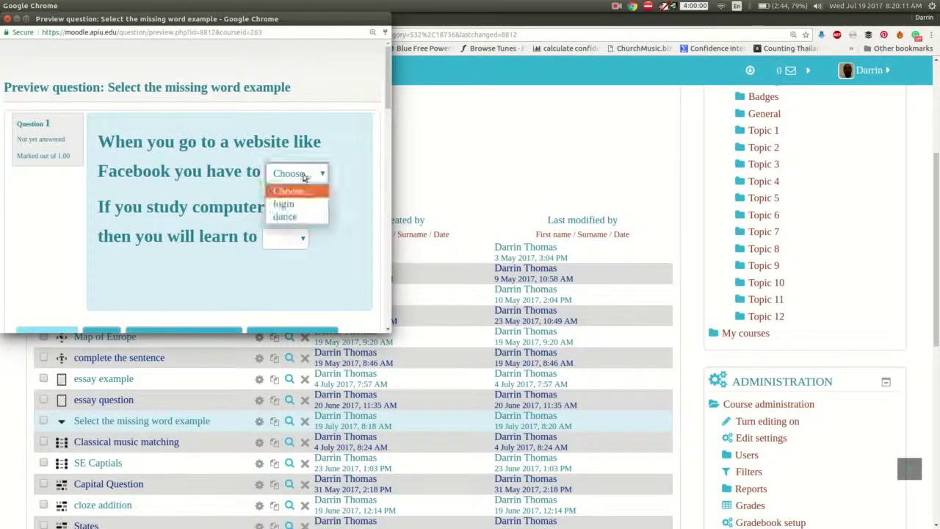
{"action": "left_click", "coordinate": [250, 198]}
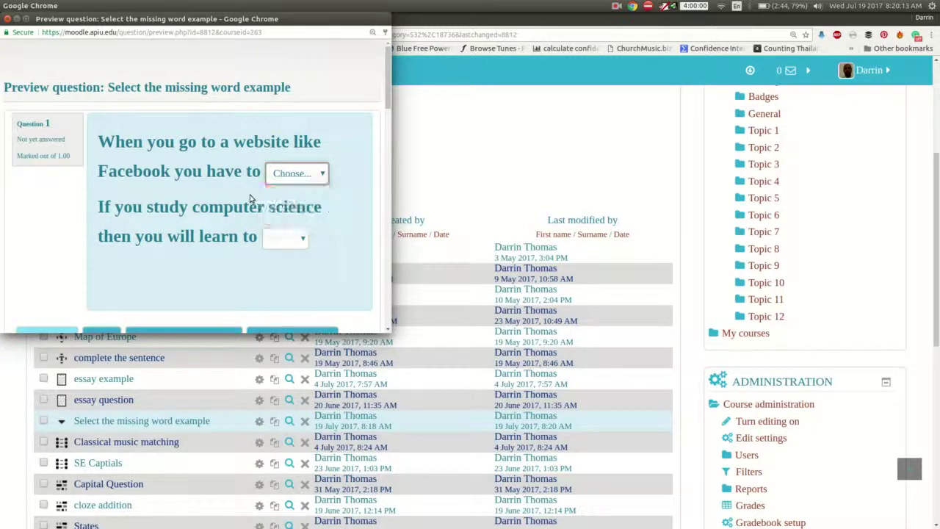
{"action": "left_click", "coordinate": [268, 240]}
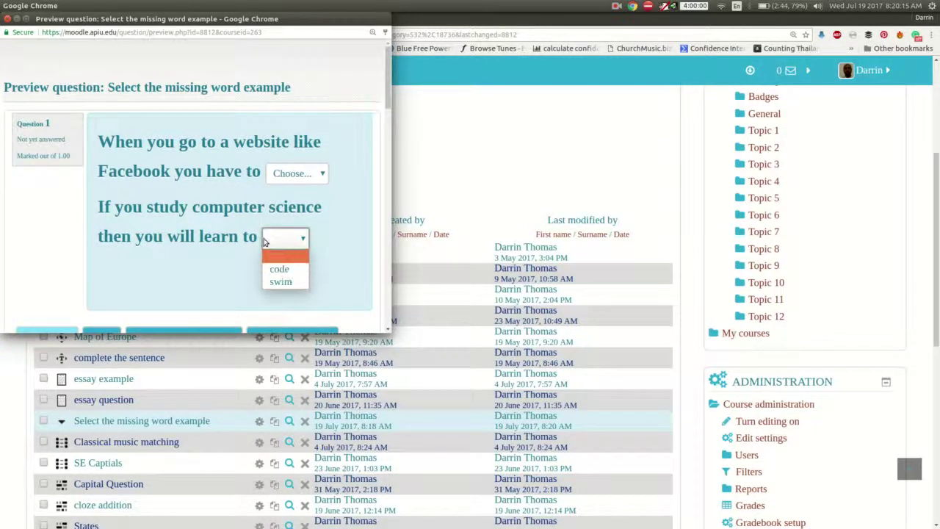
{"action": "left_click", "coordinate": [219, 214]}
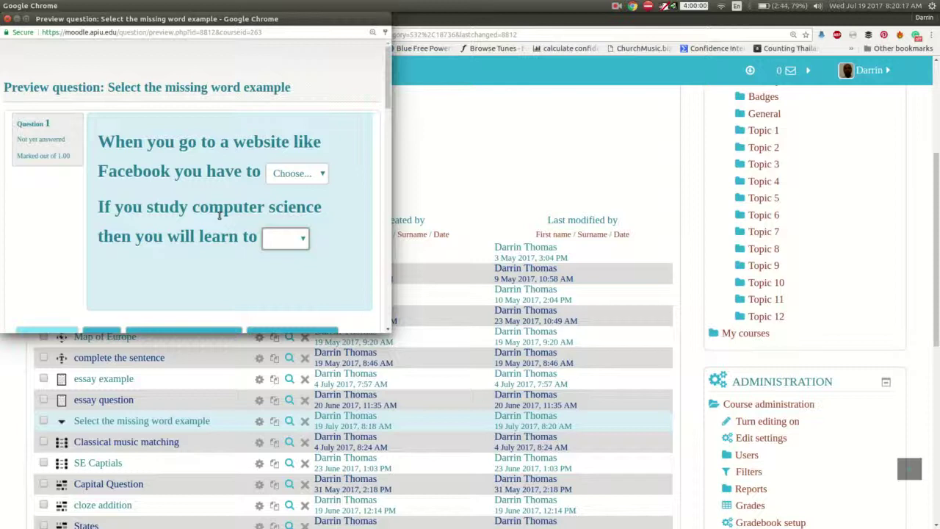